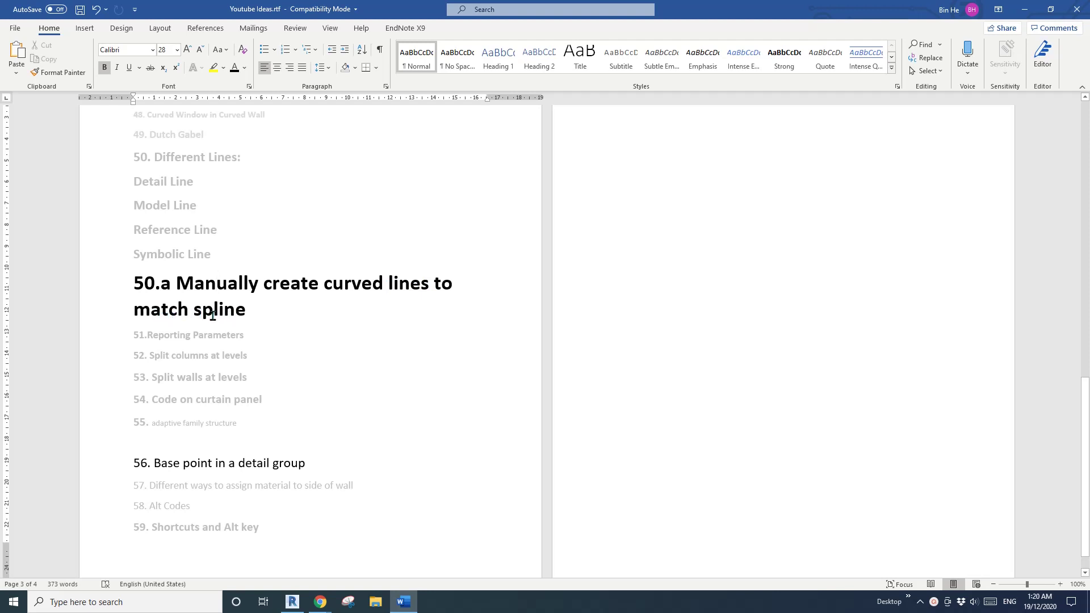
Switch to Revit and bring up the project's Ground Floor plan
click(292, 602)
click(68, 133)
click(102, 120)
click(88, 146)
click(117, 180)
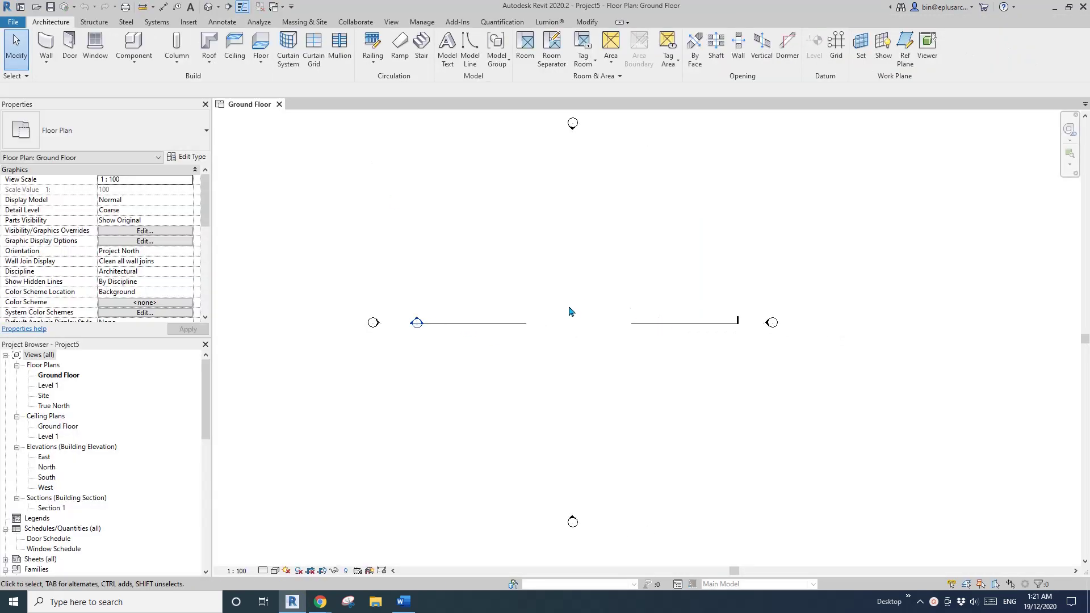
Draw an open, heart-shaped spline detail line in the Thin Lines style, leaving a gap between its two ends
middle_drag(572, 309, 508, 310)
key(d)
key(l)
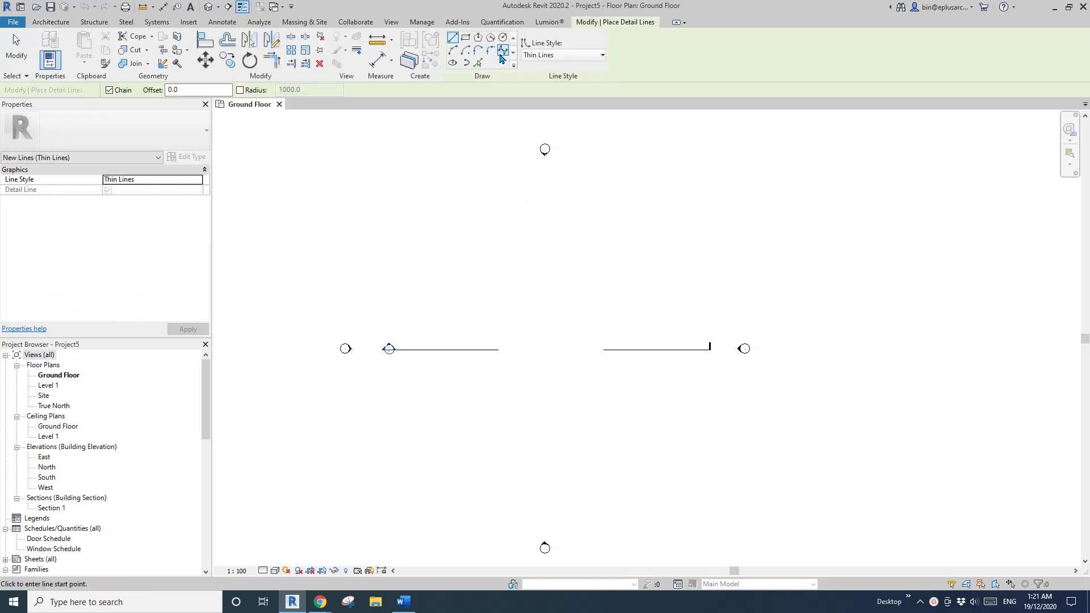
click(502, 52)
click(517, 265)
click(484, 238)
click(451, 249)
click(442, 283)
click(473, 313)
click(516, 334)
click(543, 354)
click(558, 367)
click(584, 368)
click(600, 322)
click(613, 287)
click(647, 251)
click(635, 203)
click(578, 193)
click(543, 208)
key(Escape)
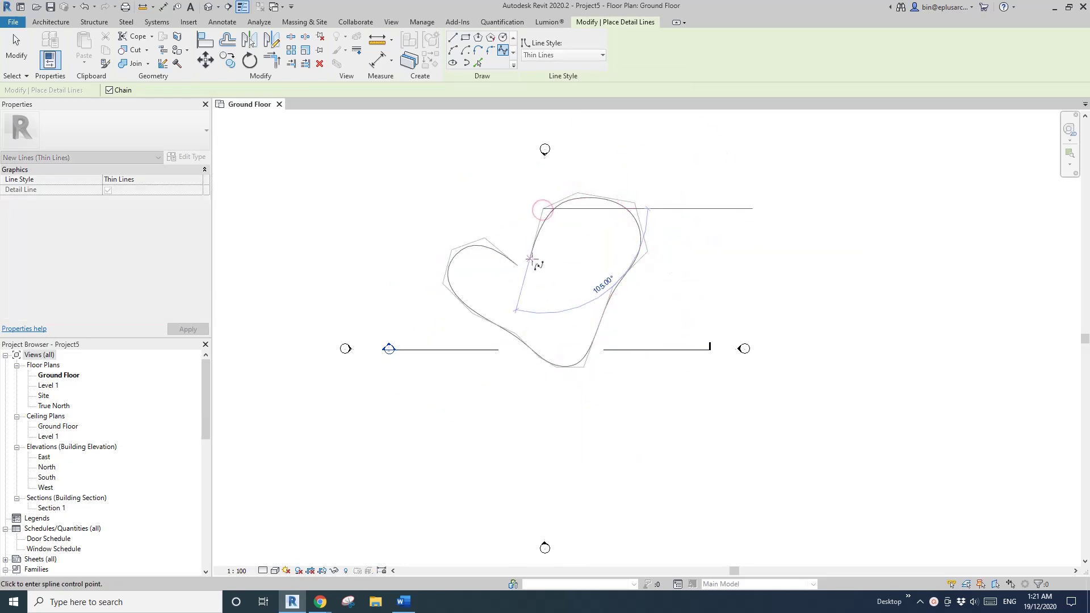
click(534, 260)
key(Escape)
key(Escape)
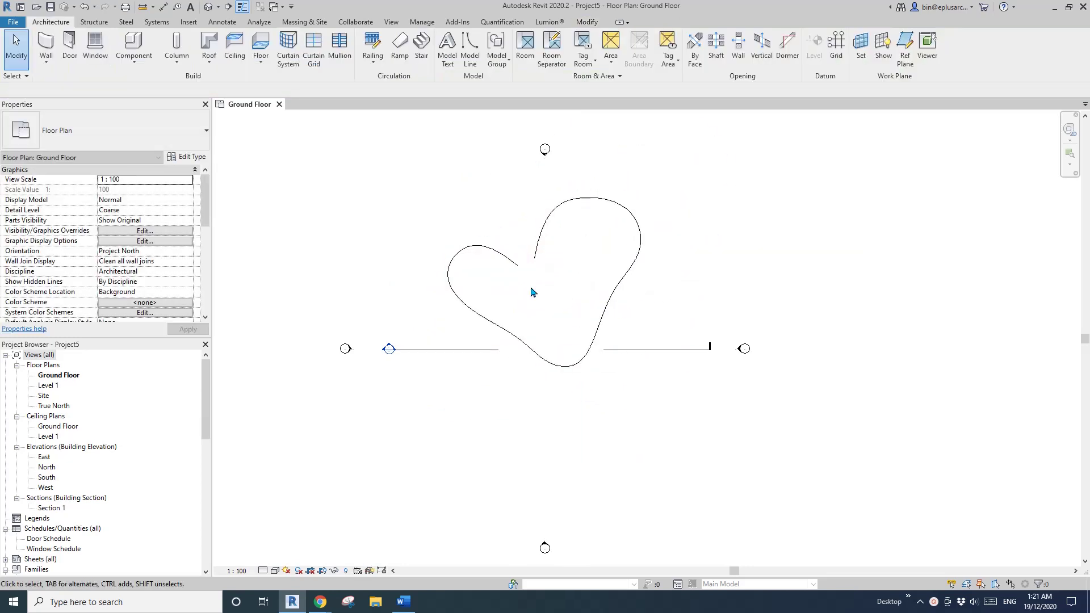
Set the scale of the Ground Floor view to 1 : 1000
scroll(521, 293, up, 3)
scroll(520, 301, up, 4)
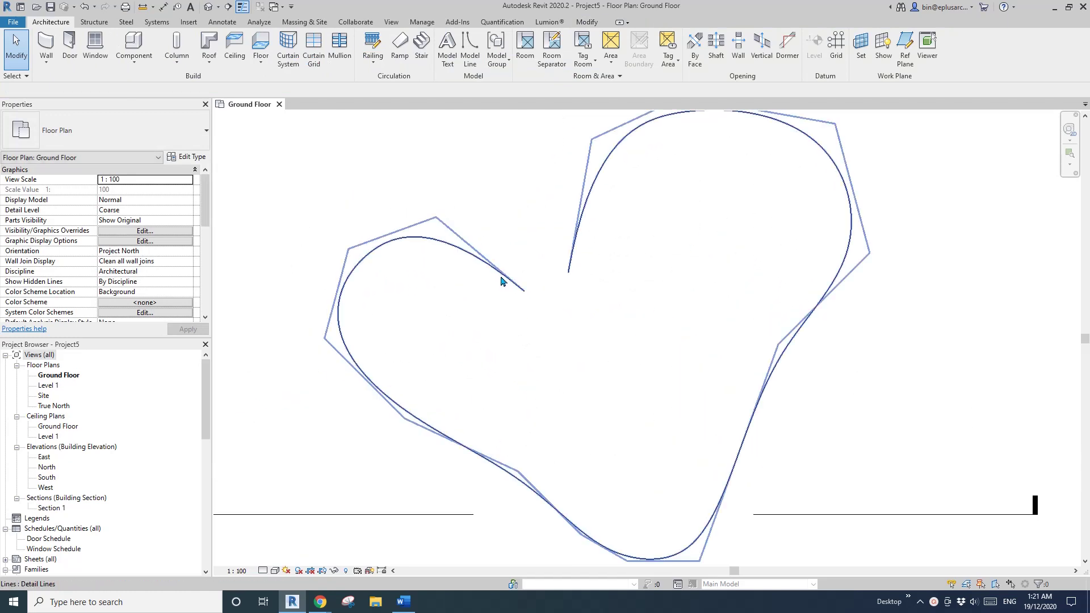
click(239, 571)
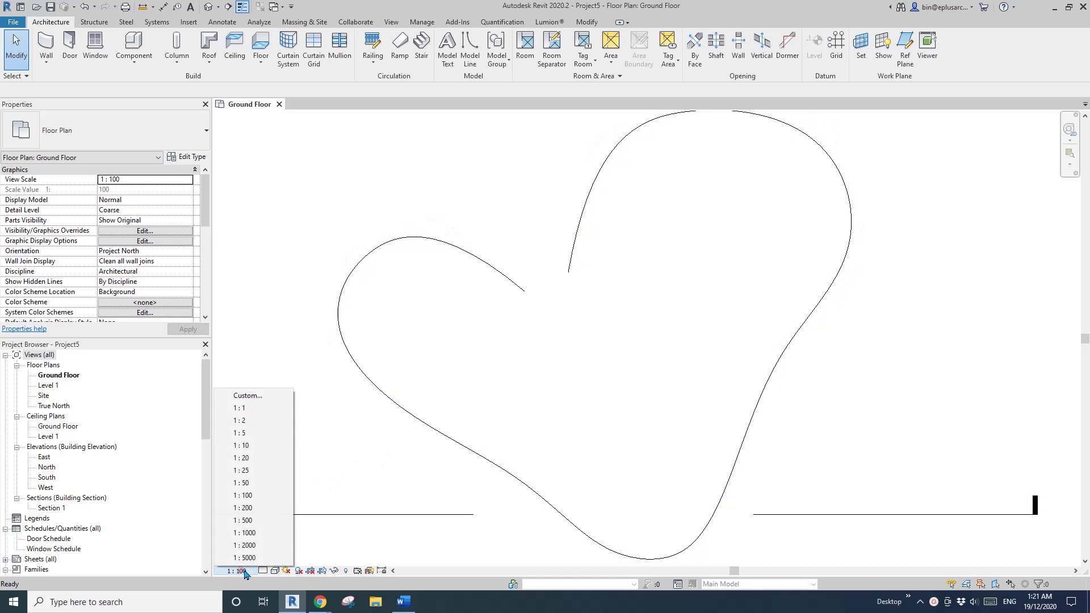
click(254, 534)
scroll(536, 392, down, 2)
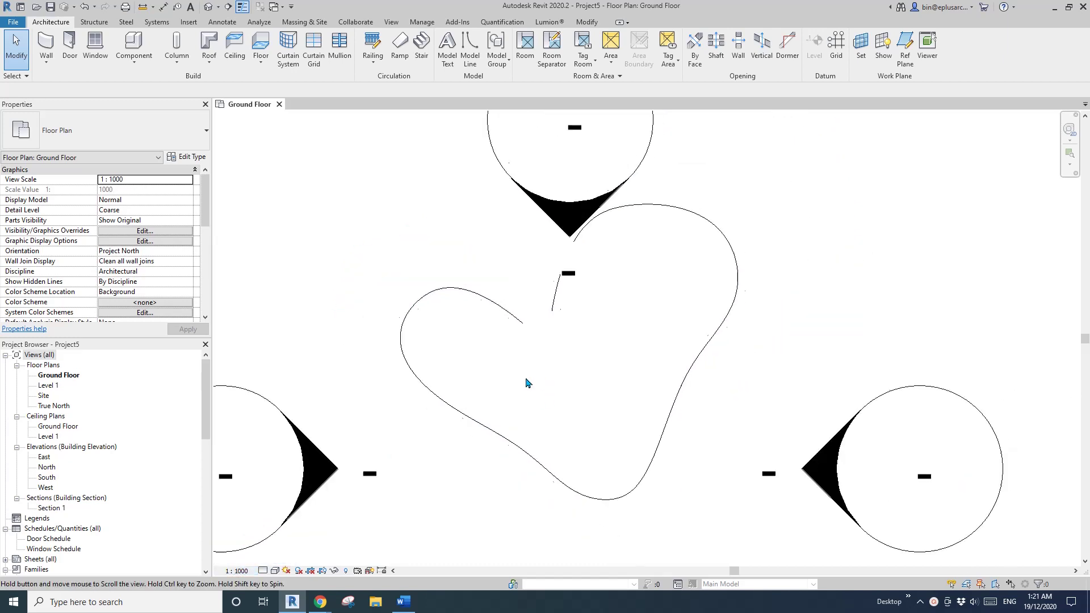
click(500, 314)
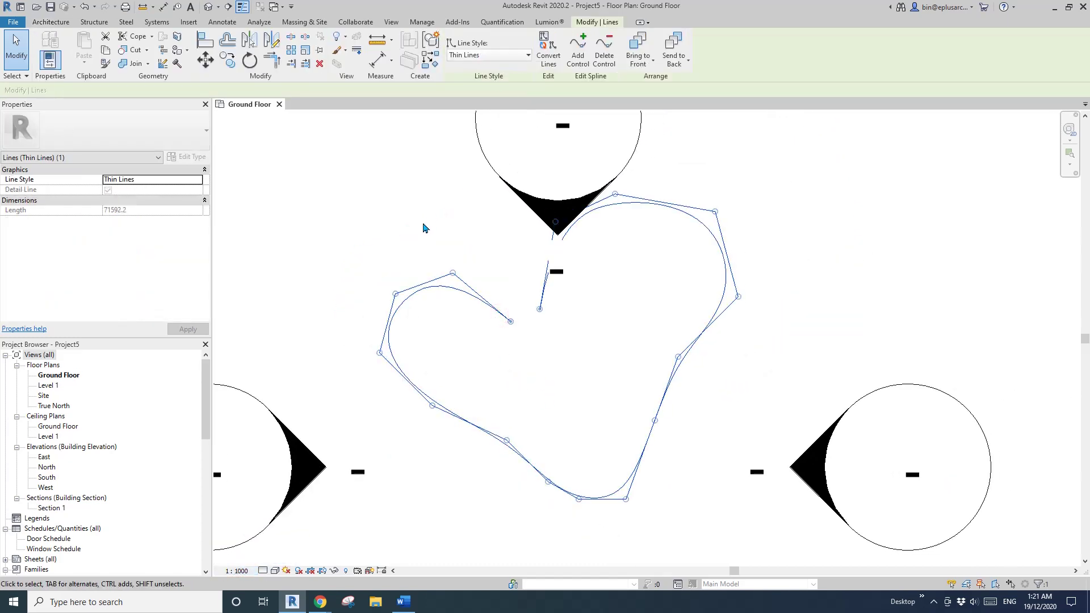
click(443, 252)
scroll(454, 252, up, 1)
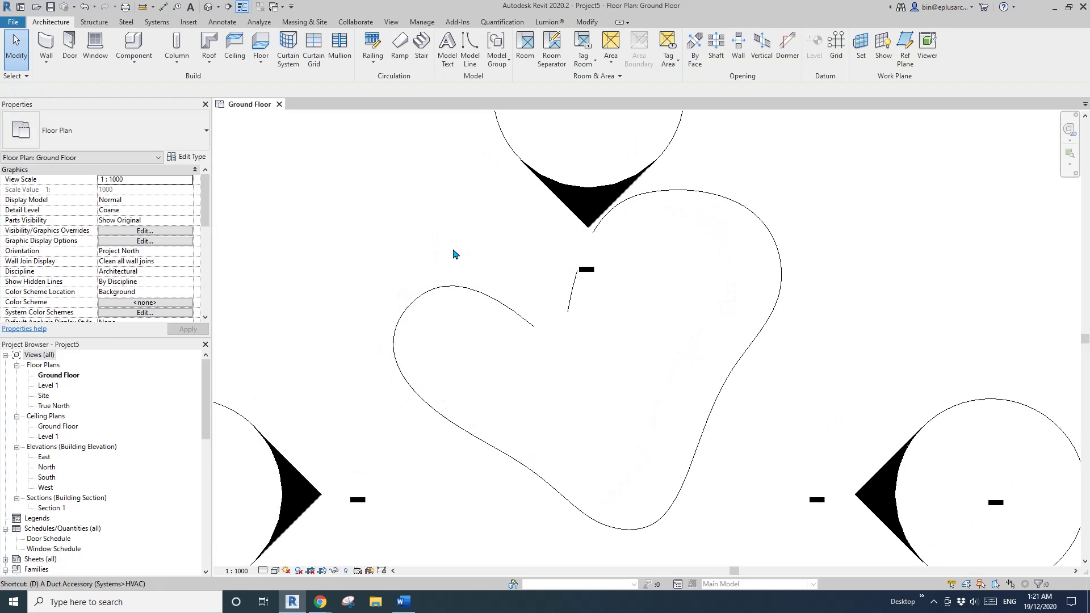
Draw a Wide Lines detail line about 2500 long above the spline's left lobe and switch off the thin line display
key(l)
click(560, 57)
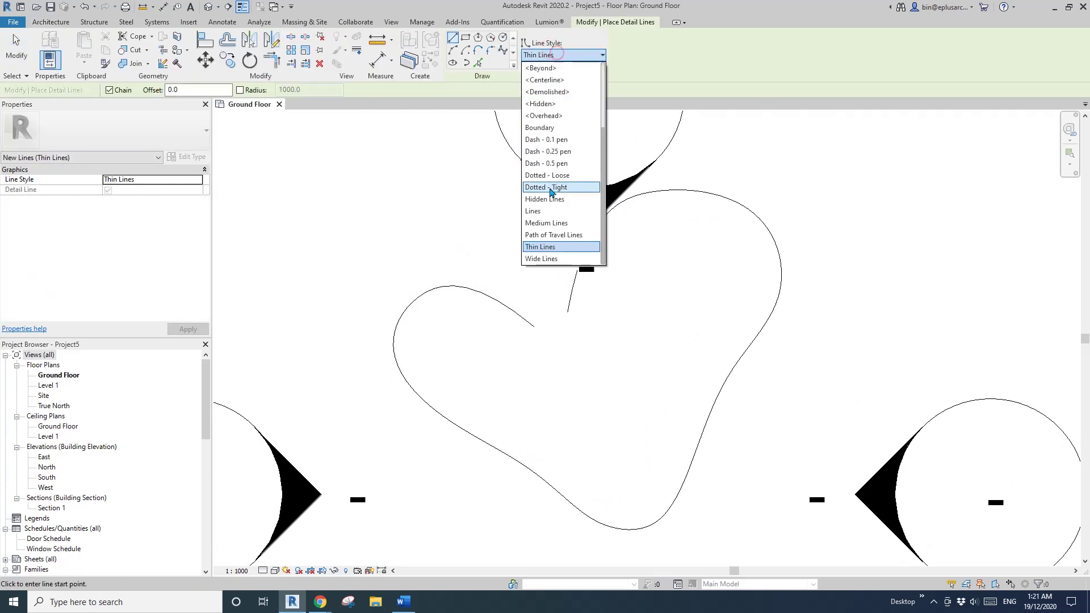
click(549, 258)
click(431, 230)
click(470, 236)
key(Escape)
key(Escape)
key(t)
key(l)
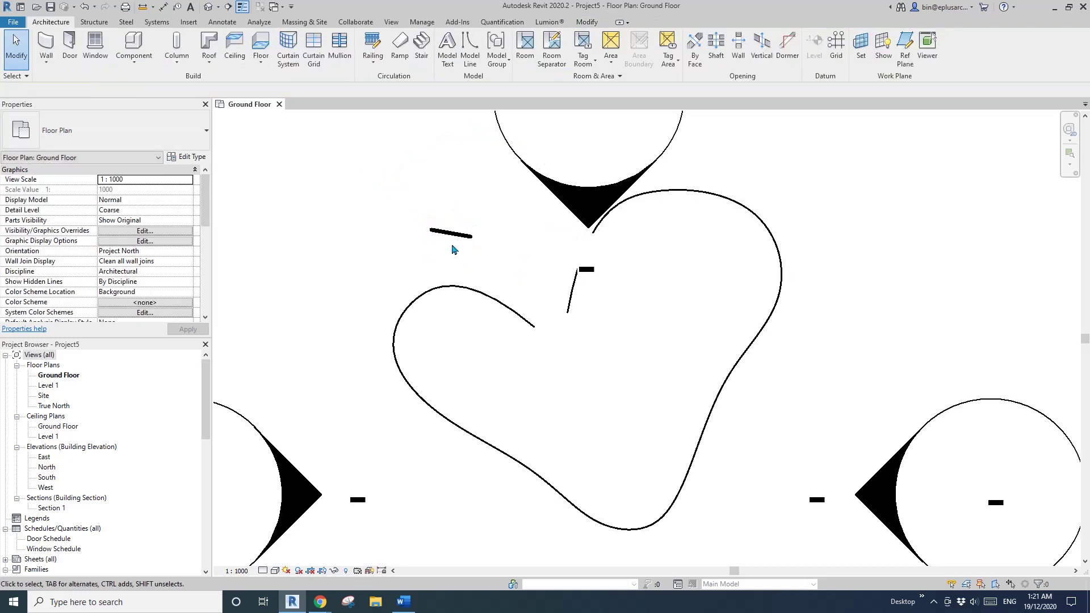
Hide the elevation markers around the spline in the plan view
middle_drag(485, 245, 486, 215)
scroll(489, 213, down, 2)
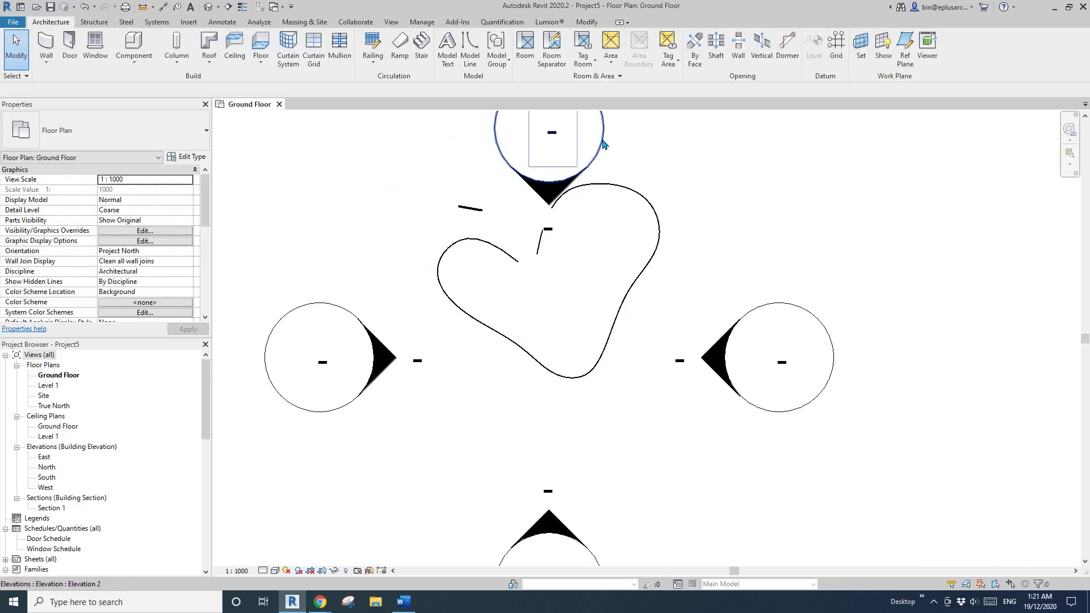
click(601, 139)
middle_drag(661, 171, 661, 176)
key(Escape)
scroll(511, 244, up, 5)
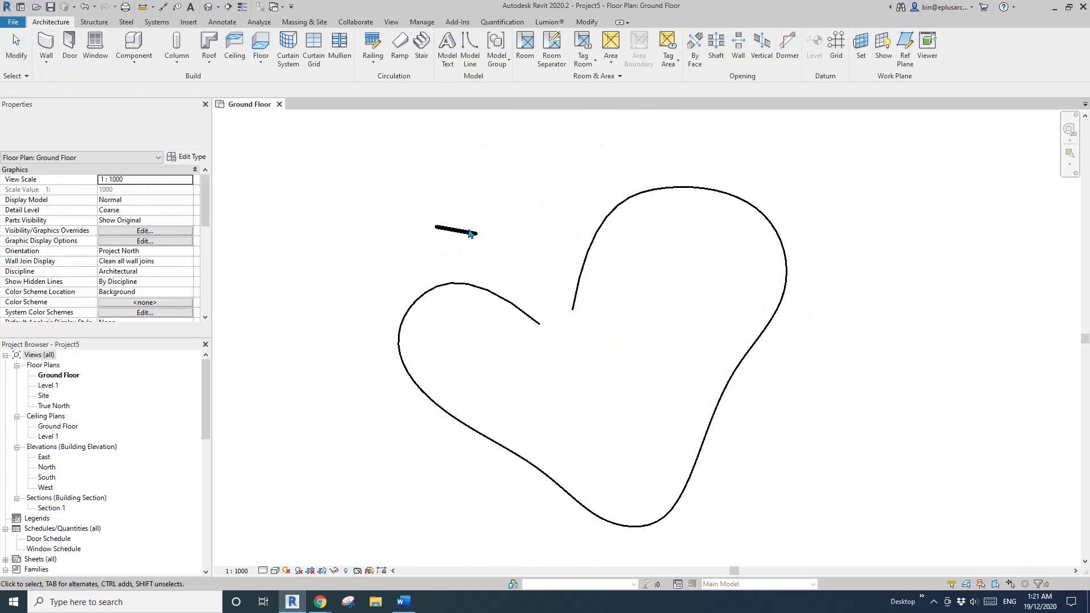
Examine the line style assigned to the short detail line above the spline
click(466, 235)
scroll(468, 233, down, 2)
key(Escape)
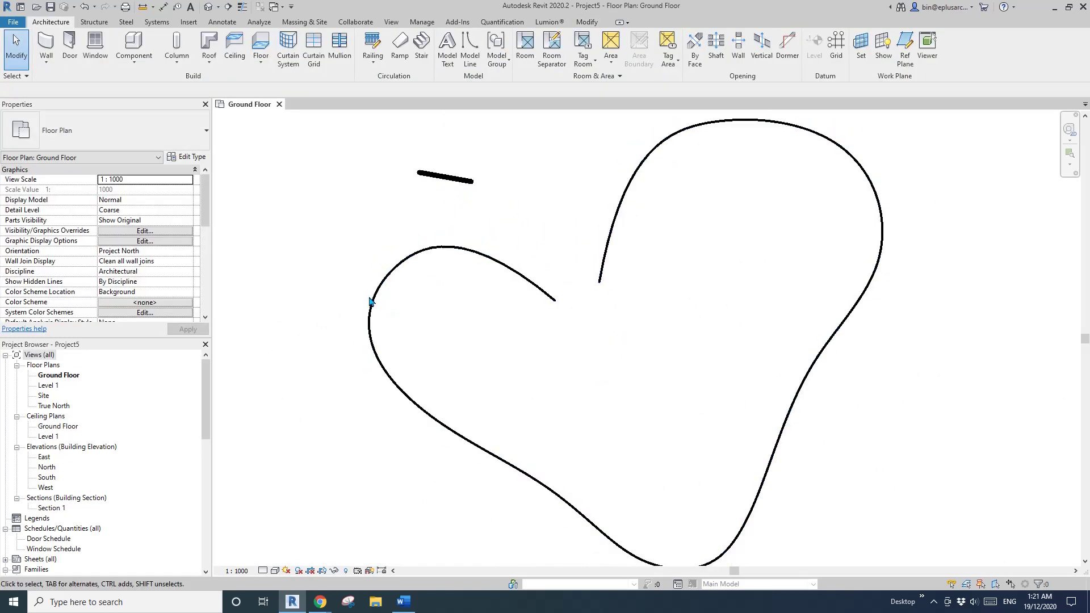
click(449, 177)
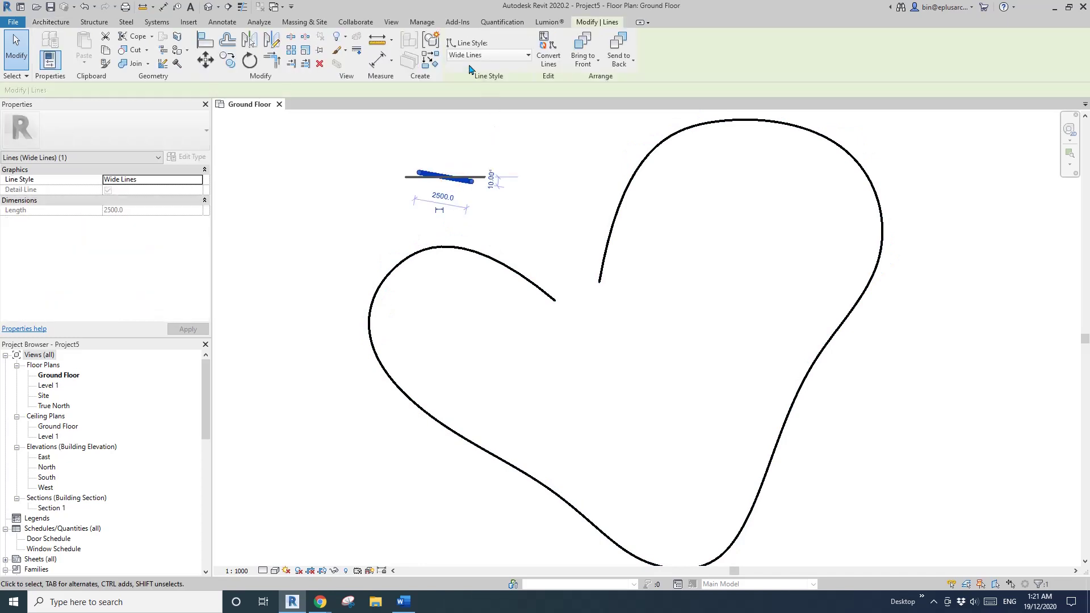
click(491, 59)
click(492, 59)
middle_drag(481, 199, 478, 202)
key(d)
key(l)
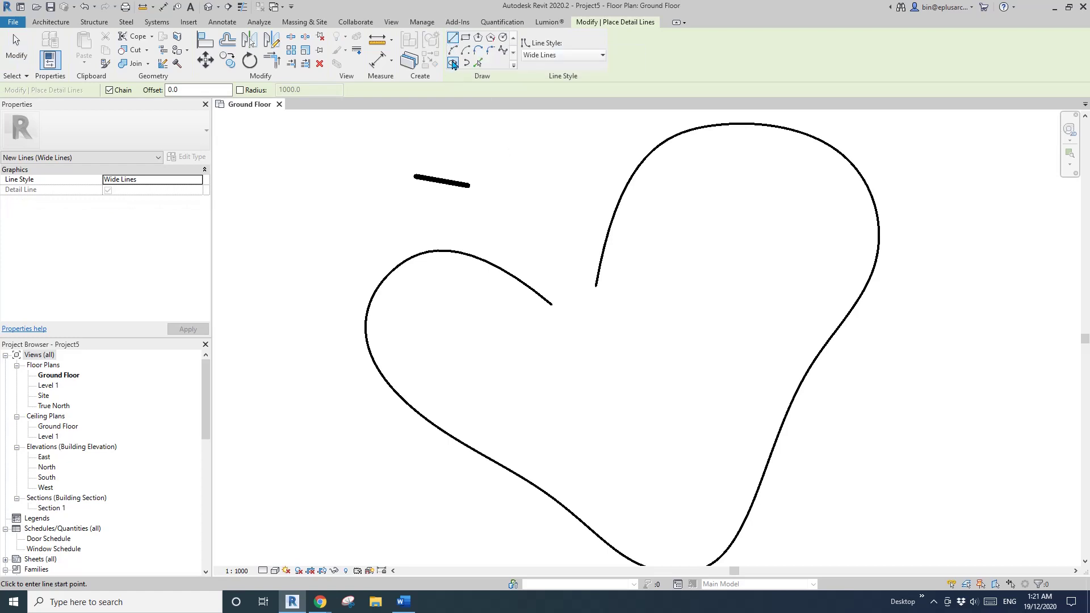
scroll(385, 259, down, 2)
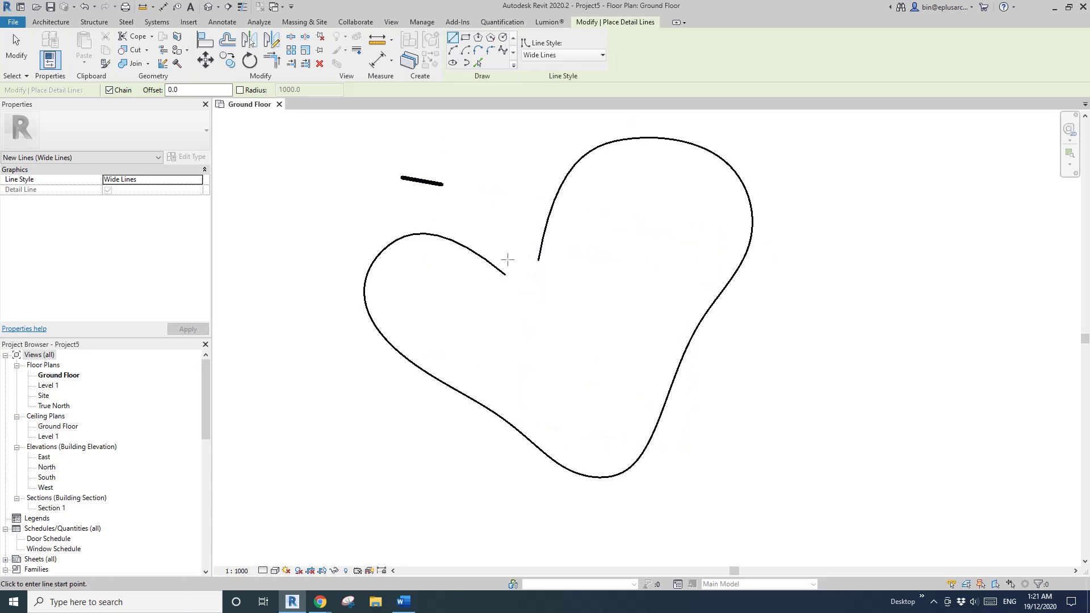
key(Escape)
key(Escape)
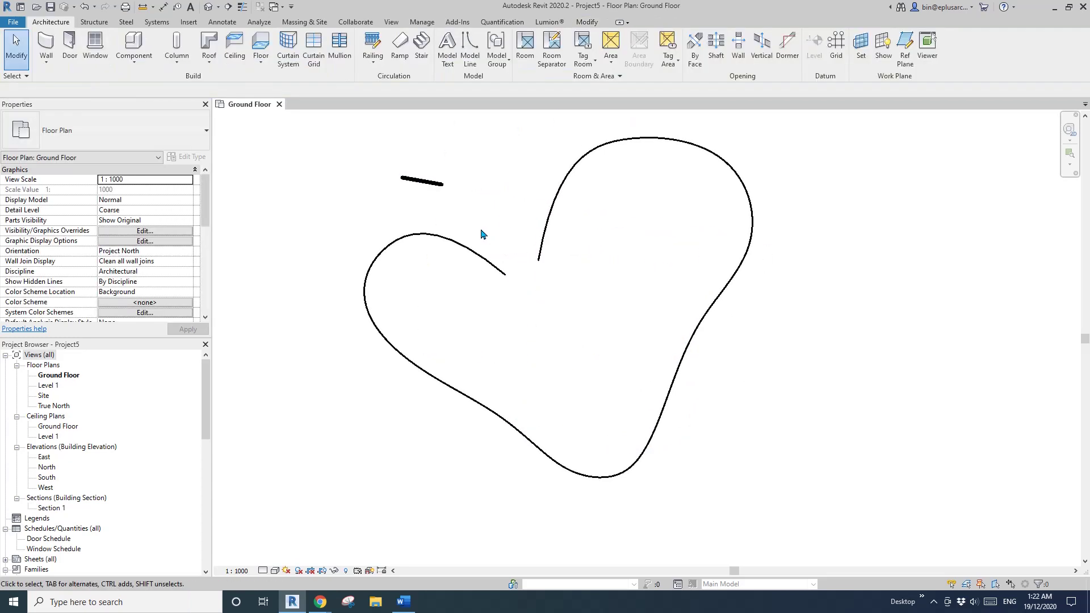
Delete the short wide detail line above the spline's left lobe
click(420, 181)
key(Delete)
click(536, 209)
click(550, 190)
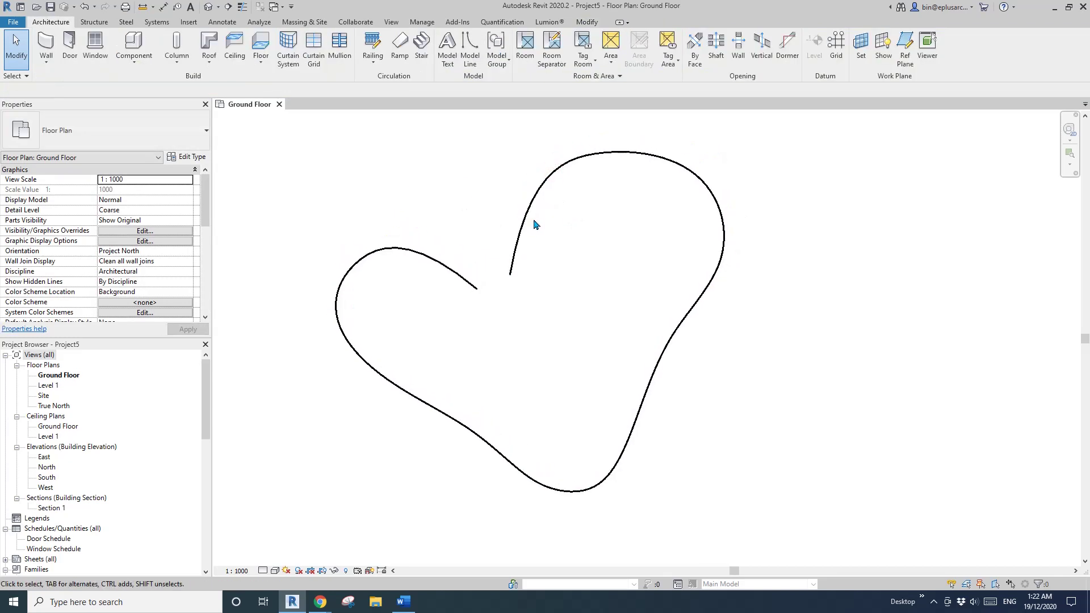
Try to place a radial dimension on the spline
key(i)
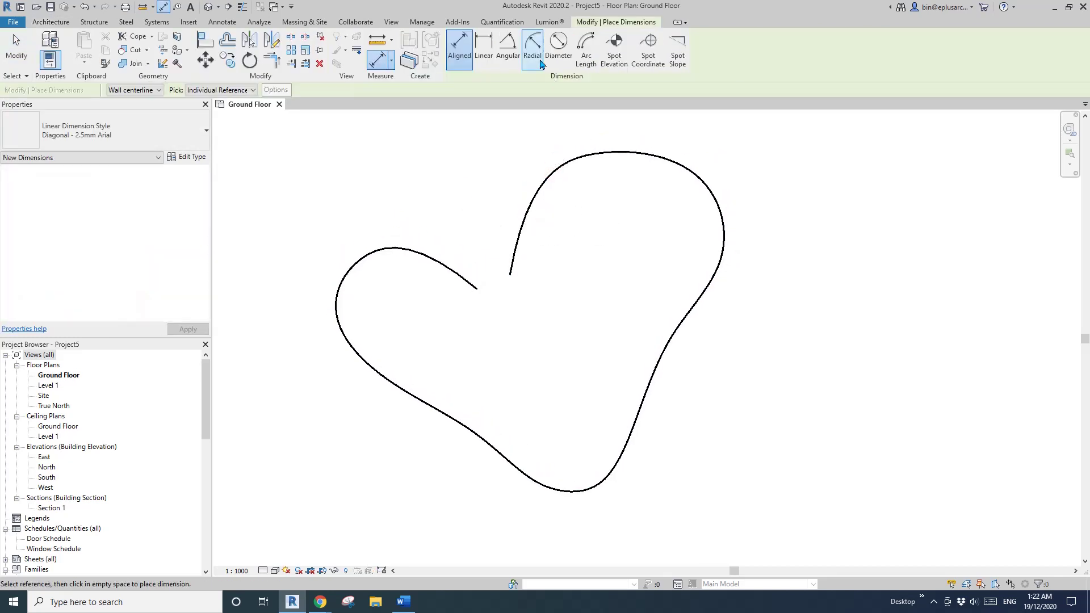
click(536, 60)
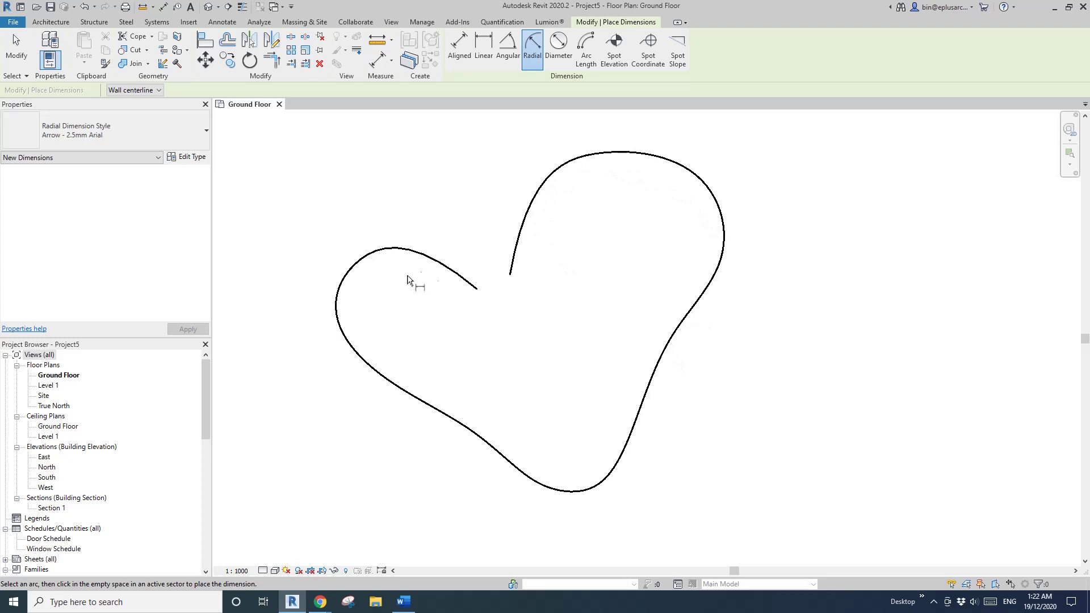
middle_drag(433, 289, 481, 274)
key(Escape)
Try to create a Double brick - 270 wall by picking the spline as its path
key(a)
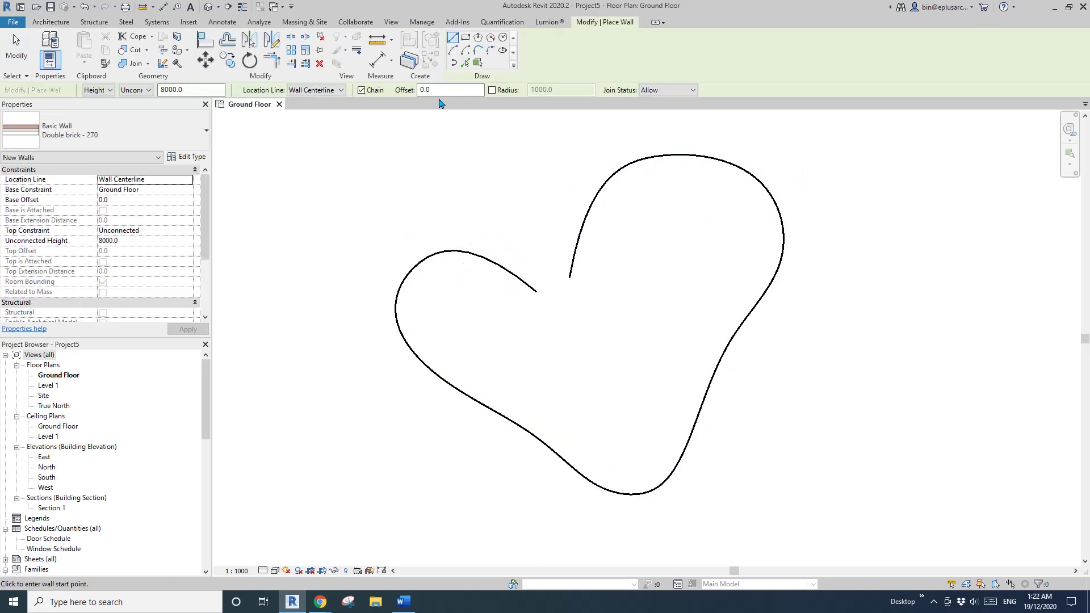
click(466, 64)
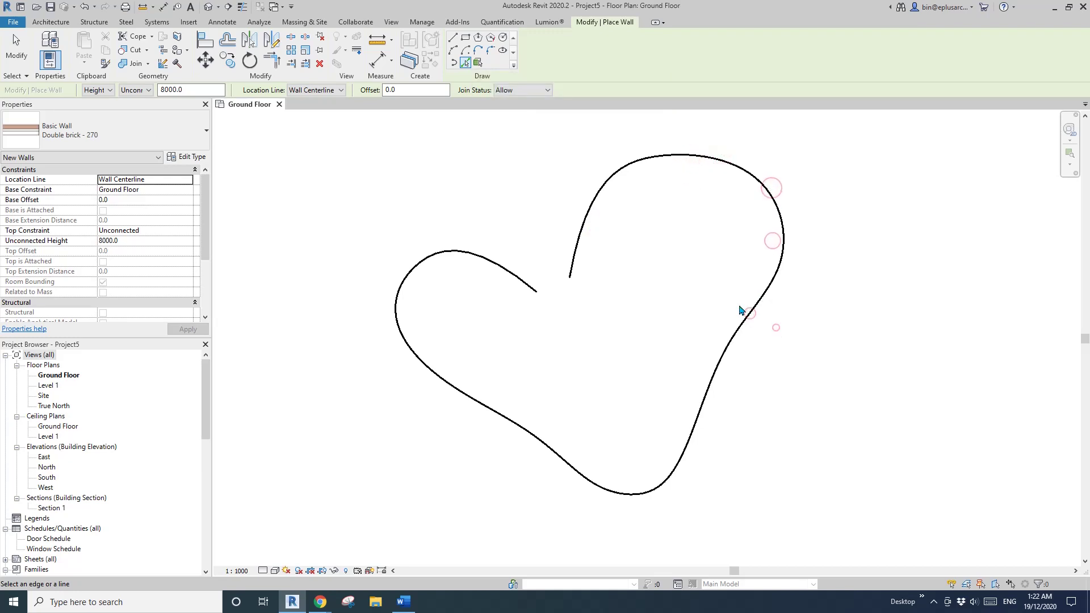
key(Escape)
key(Escape)
scroll(487, 236, down, 1)
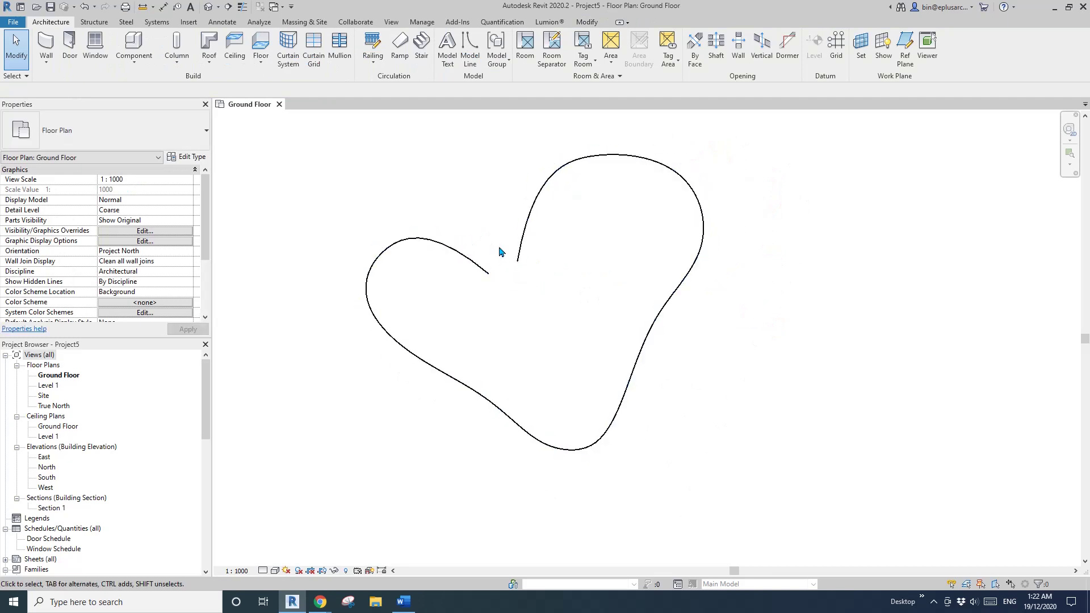
Draw a straight Wide Lines detail line about 1600 long over the free end of the spline's left lobe
scroll(476, 250, up, 2)
key(l)
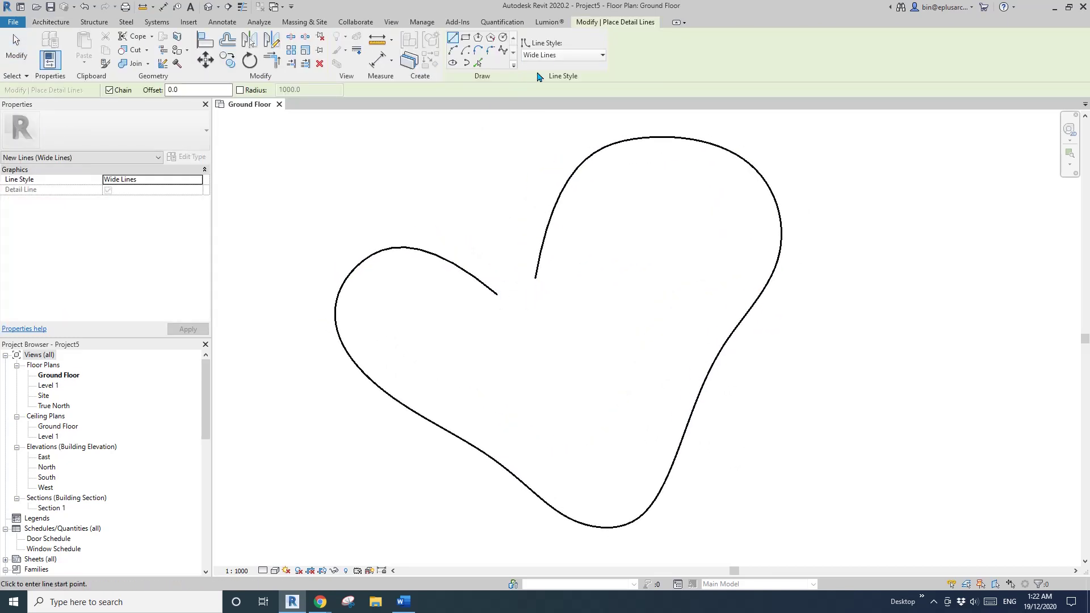
scroll(494, 289, up, 3)
scroll(581, 256, down, 1)
scroll(585, 216, up, 1)
scroll(586, 221, up, 2)
click(599, 224)
middle_drag(529, 197, 576, 272)
scroll(575, 263, up, 1)
scroll(588, 250, up, 1)
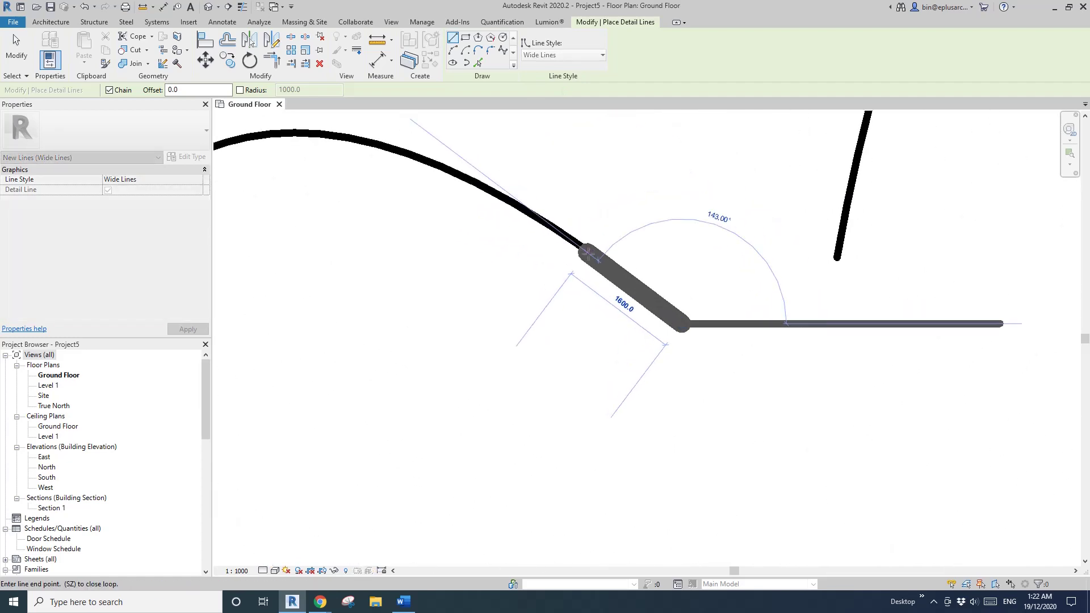
click(587, 253)
scroll(573, 253, down, 3)
key(Escape)
middle_drag(555, 270, 599, 253)
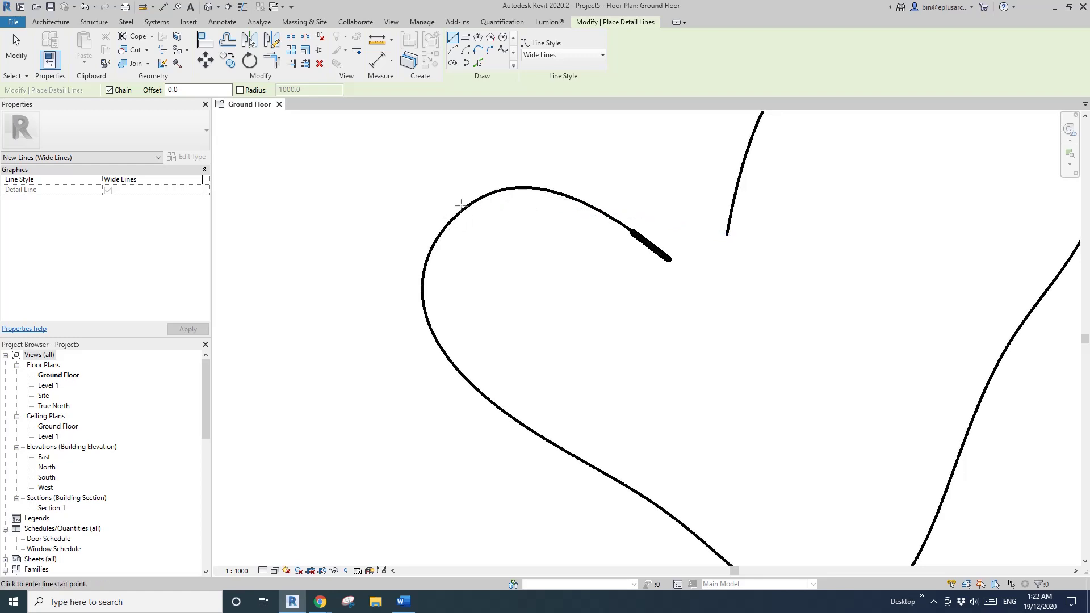
Draw a short straight Wide Lines detail line along the upper-left curve of the spline's left lobe
scroll(455, 221, up, 5)
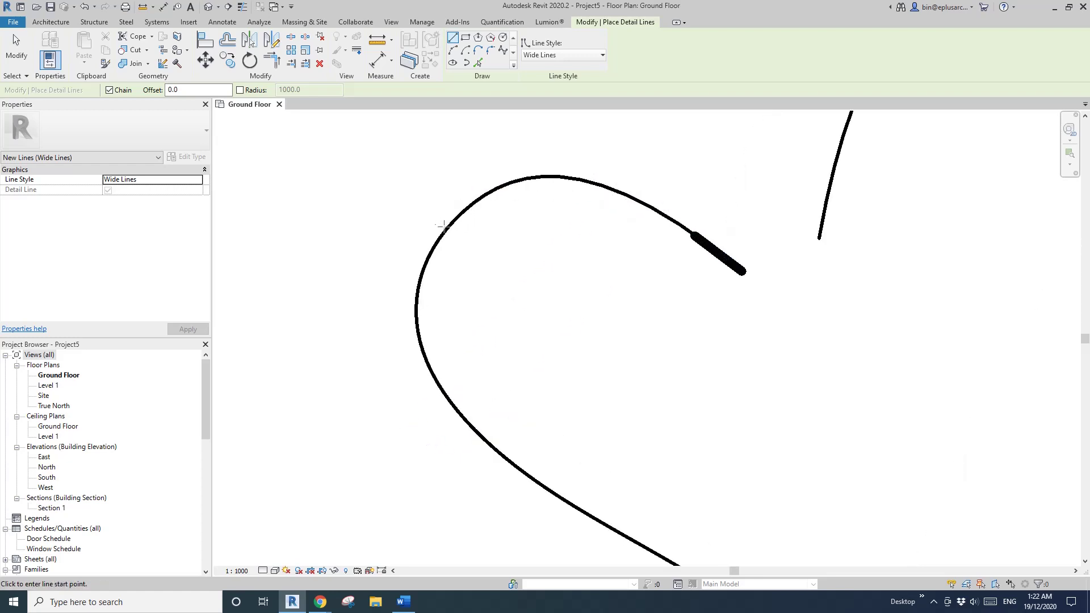
click(461, 214)
scroll(441, 235, up, 3)
click(436, 244)
scroll(426, 260, down, 4)
key(Escape)
scroll(424, 261, down, 2)
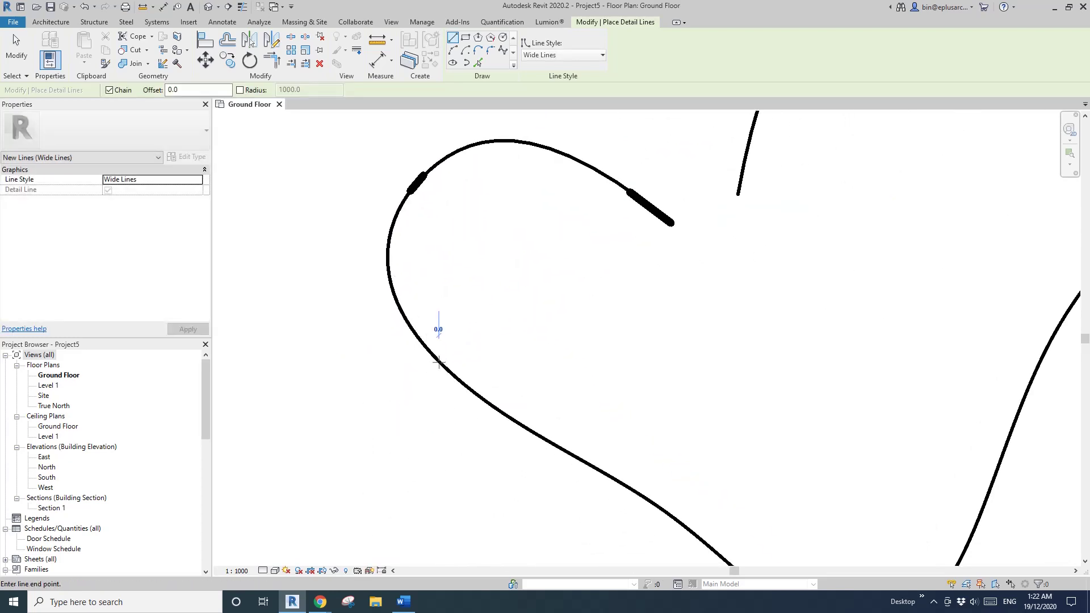
Draw a straight Wide Lines detail line about 1300 long along the lower-left curve of the spline
scroll(465, 390, up, 2)
scroll(470, 390, up, 2)
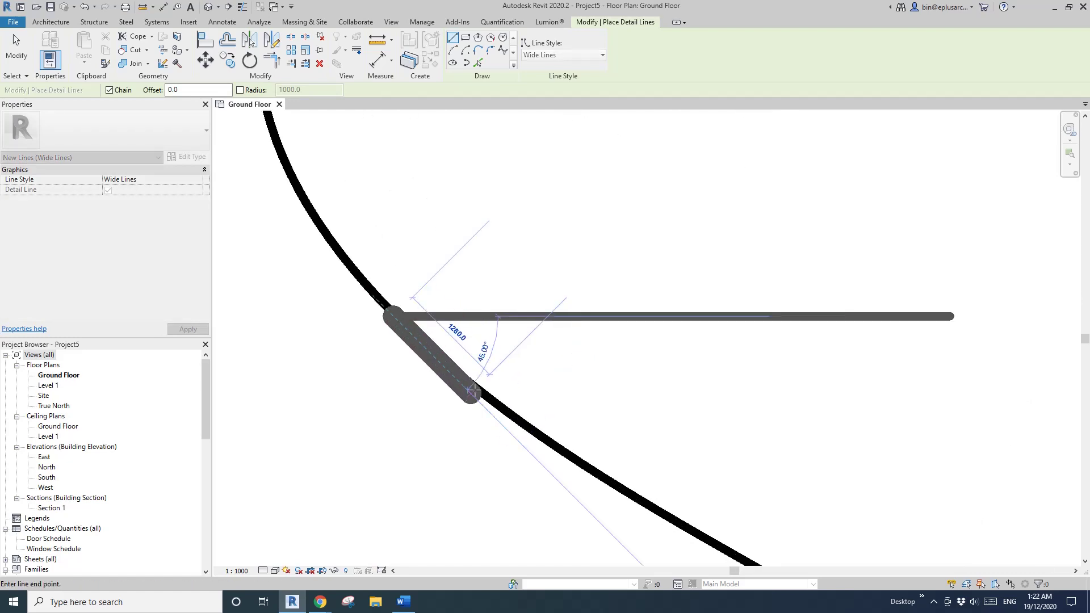
click(475, 389)
scroll(476, 388, down, 3)
key(Escape)
middle_drag(544, 421, 509, 369)
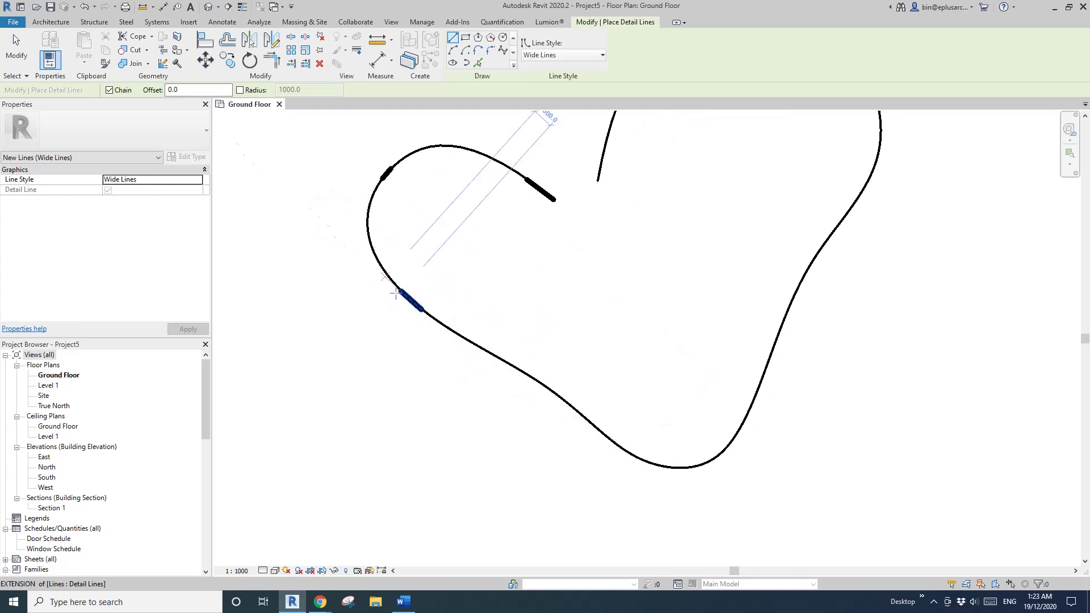
scroll(536, 380, up, 2)
scroll(530, 380, down, 2)
middle_drag(529, 381, 533, 347)
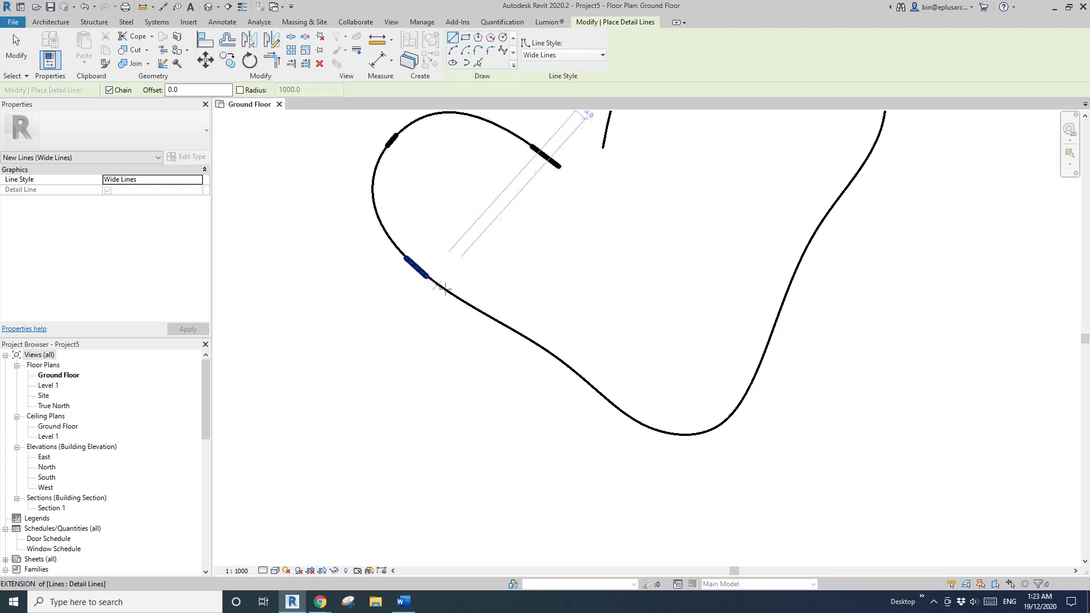
key(Escape)
key(Escape)
Reshape the spline by moving a control point on its lower-left side inward
click(419, 270)
scroll(535, 346, down, 3)
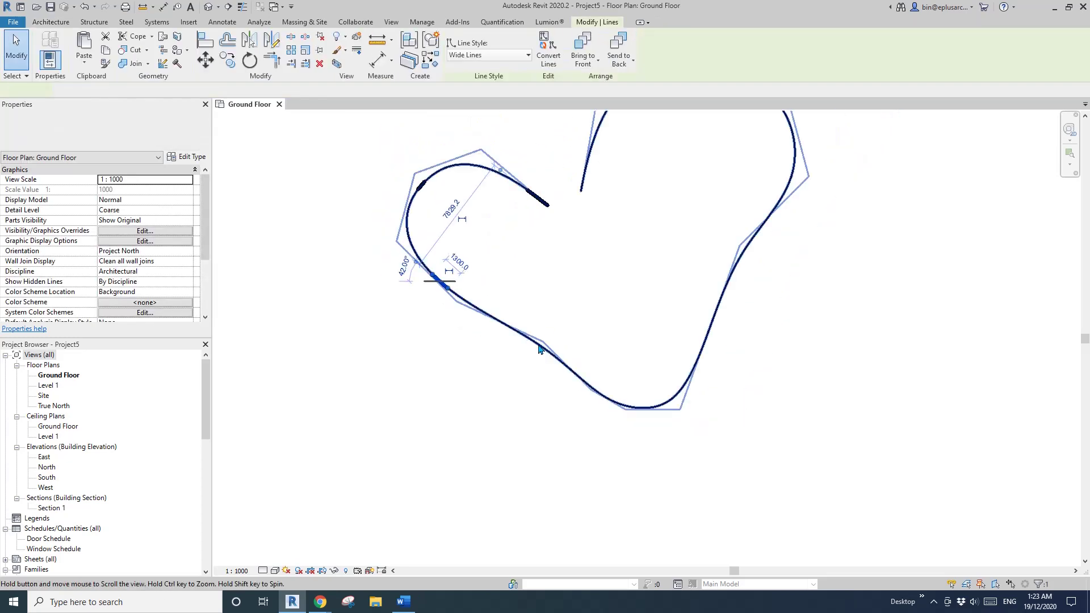
scroll(494, 326, up, 3)
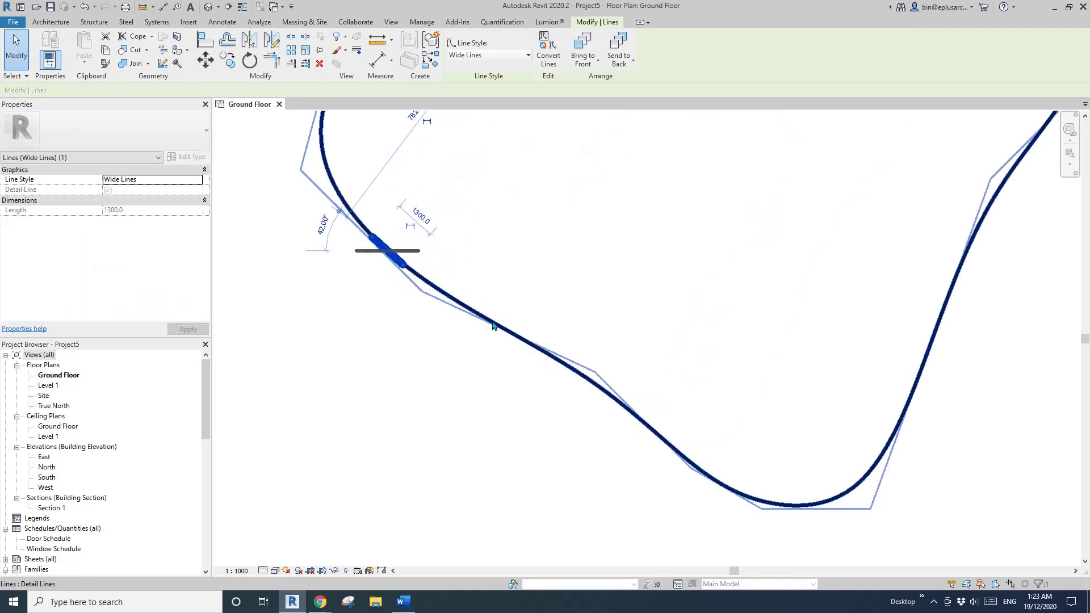
scroll(585, 371, up, 3)
click(585, 369)
click(593, 376)
scroll(631, 334, down, 2)
middle_drag(657, 336, 636, 355)
click(644, 355)
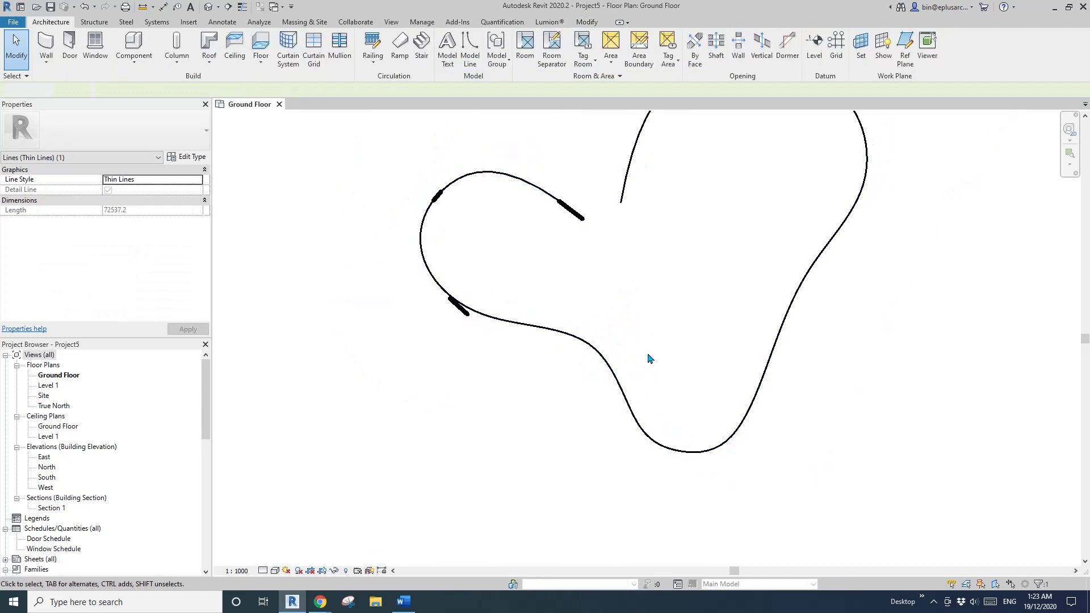
Reshape the spline by moving a control point on its right side inward above the bottom lobe
click(782, 317)
drag(794, 268, 732, 302)
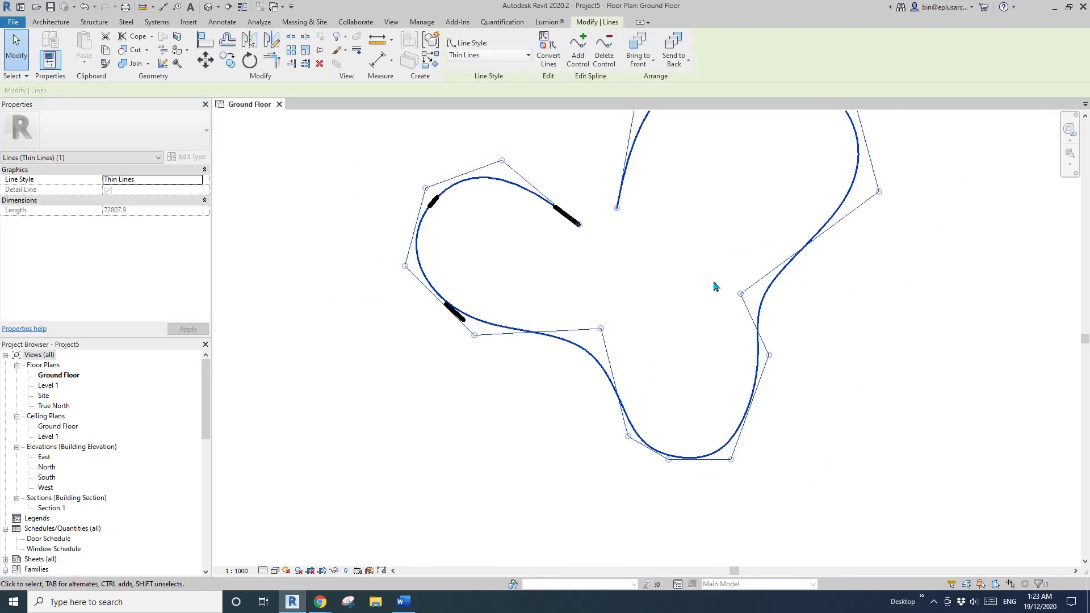
middle_drag(676, 319, 699, 336)
middle_drag(627, 360, 619, 368)
click(617, 369)
Delete the misaligned Wide Lines detail line along the lower-left curve of the spline's left lobe
scroll(480, 338, up, 2)
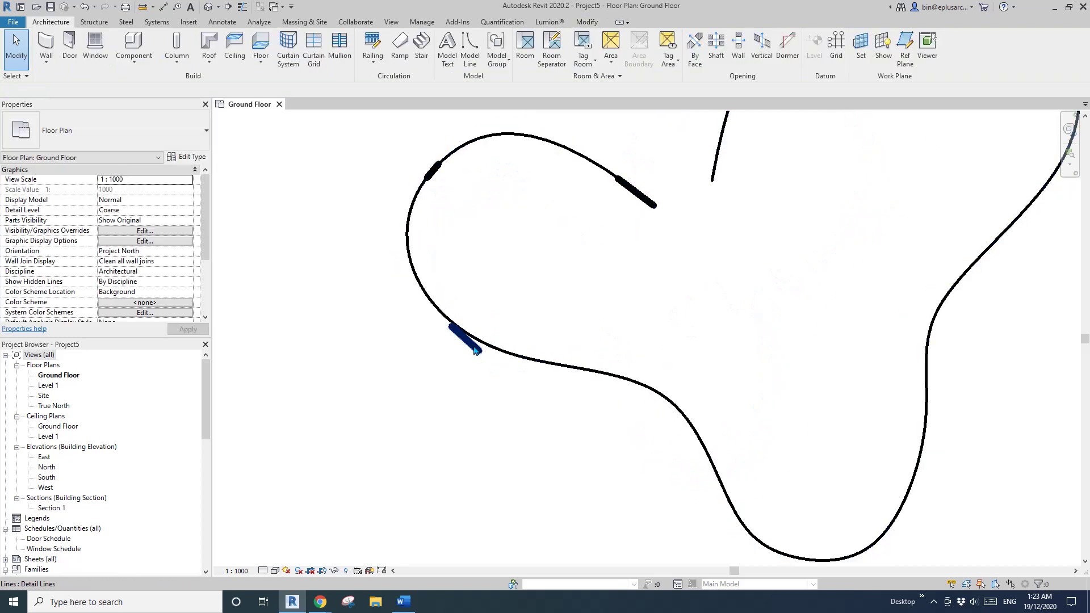
click(474, 345)
key(Delete)
scroll(534, 313, down, 1)
middle_drag(534, 313, 534, 322)
scroll(638, 384, down, 1)
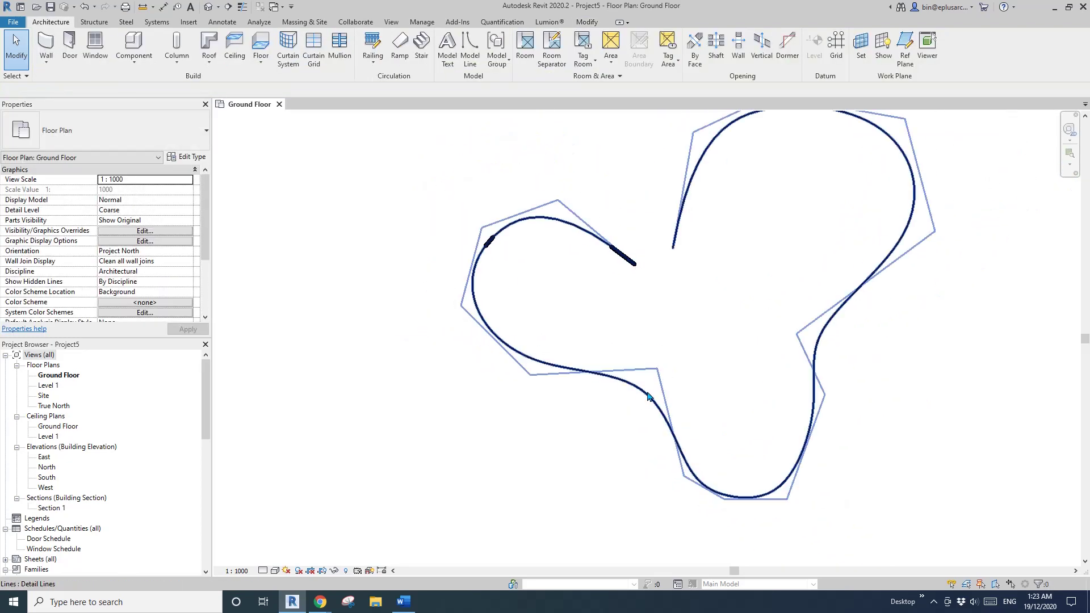
mouse_move(650, 396)
middle_down()
mouse_move(638, 384)
mouse_move(629, 401)
middle_up()
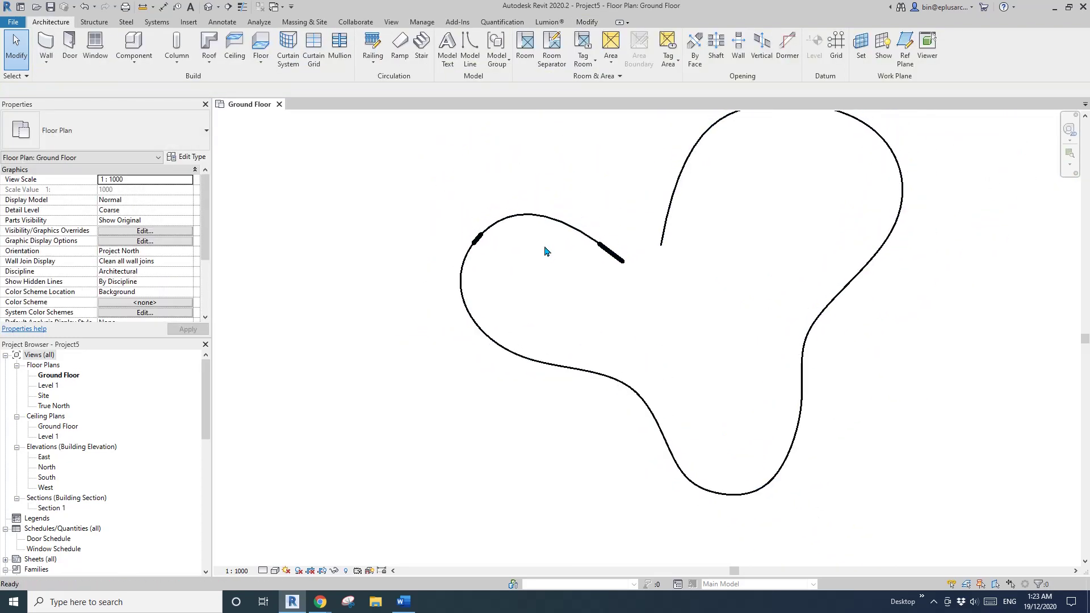
Draw a short straight Wide Lines detail line at about 55° along the reshaped lower-left curve of the left lobe
click(479, 242)
key(c)
key(s)
scroll(484, 312, up, 1)
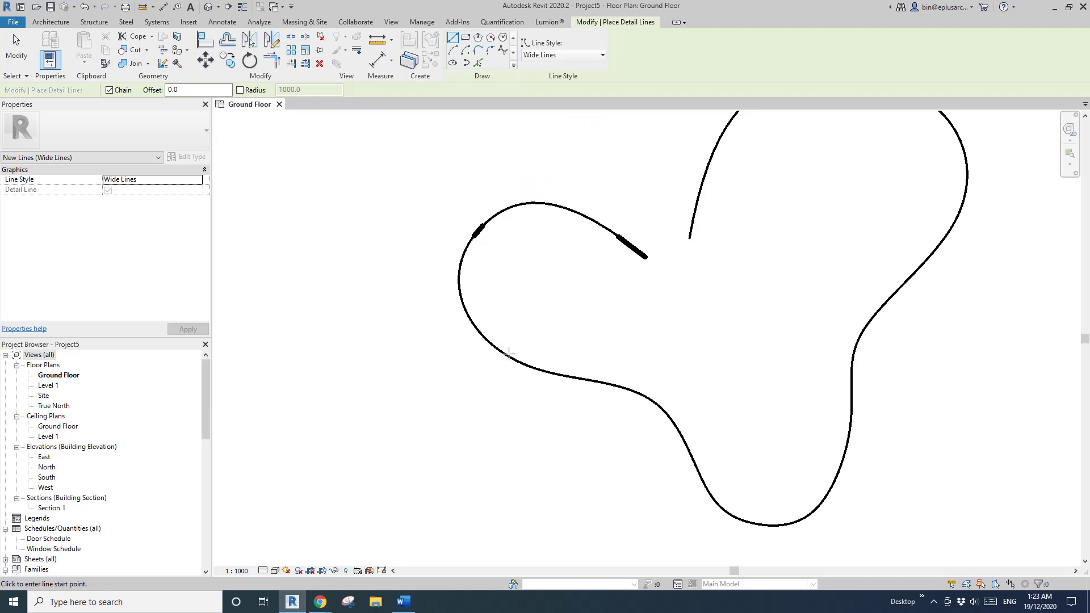
middle_drag(474, 270, 520, 275)
scroll(528, 343, up, 3)
scroll(520, 327, up, 2)
click(510, 315)
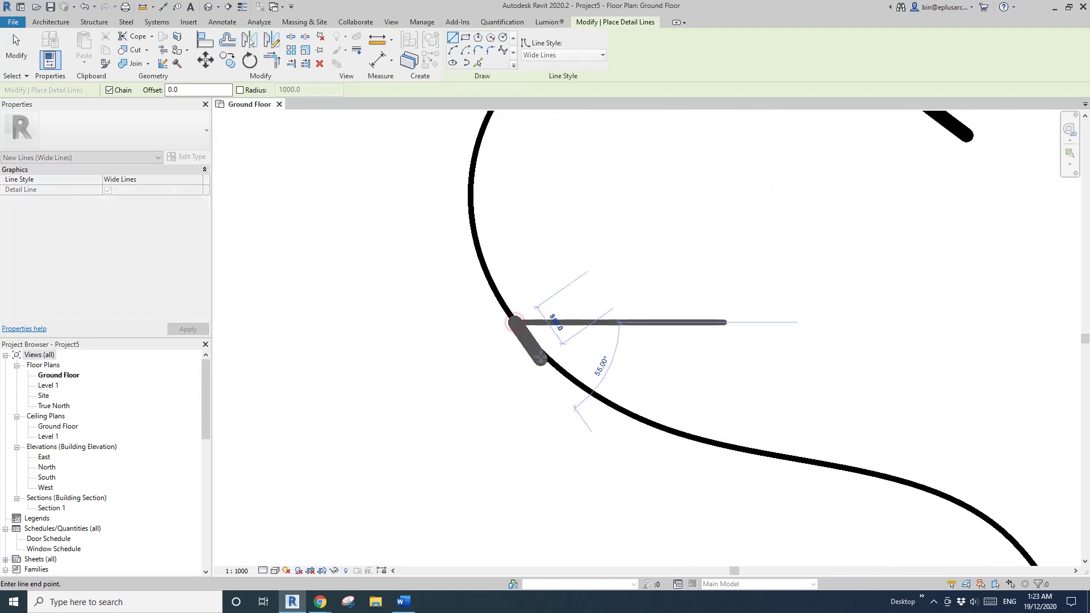
scroll(543, 356, up, 1)
click(542, 356)
scroll(542, 356, down, 3)
key(Escape)
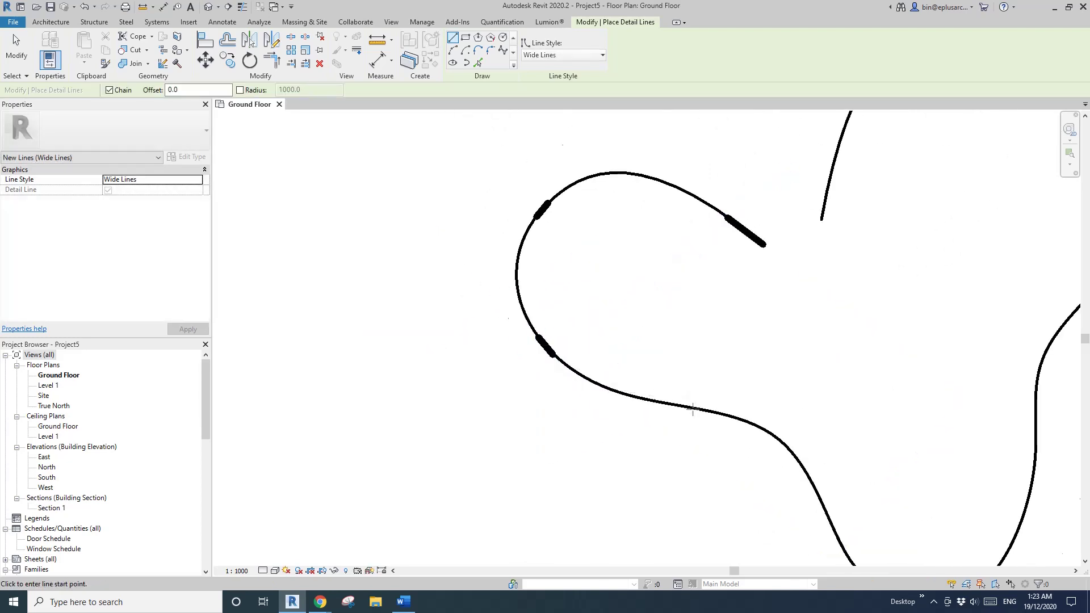
Draw a short straight Wide Lines detail line over the gently sloping stretch between the left and bottom lobes
scroll(679, 401, up, 3)
click(673, 404)
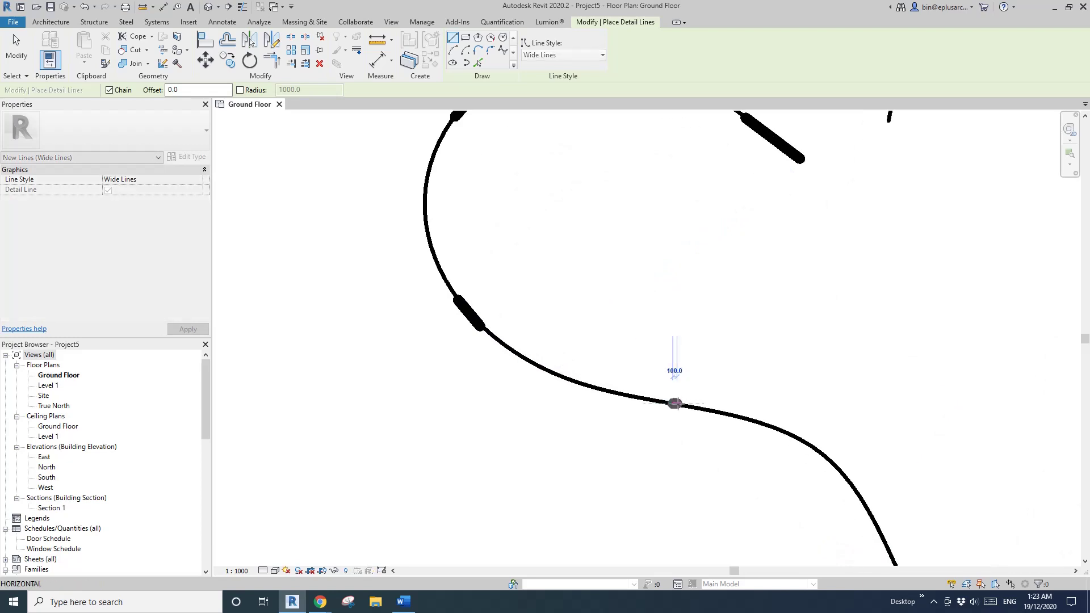
click(706, 409)
Draw a short straight Wide Lines detail line at about 65° along the left flank of the spline's bottom lobe
scroll(721, 401, down, 1)
middle_drag(725, 396, 532, 296)
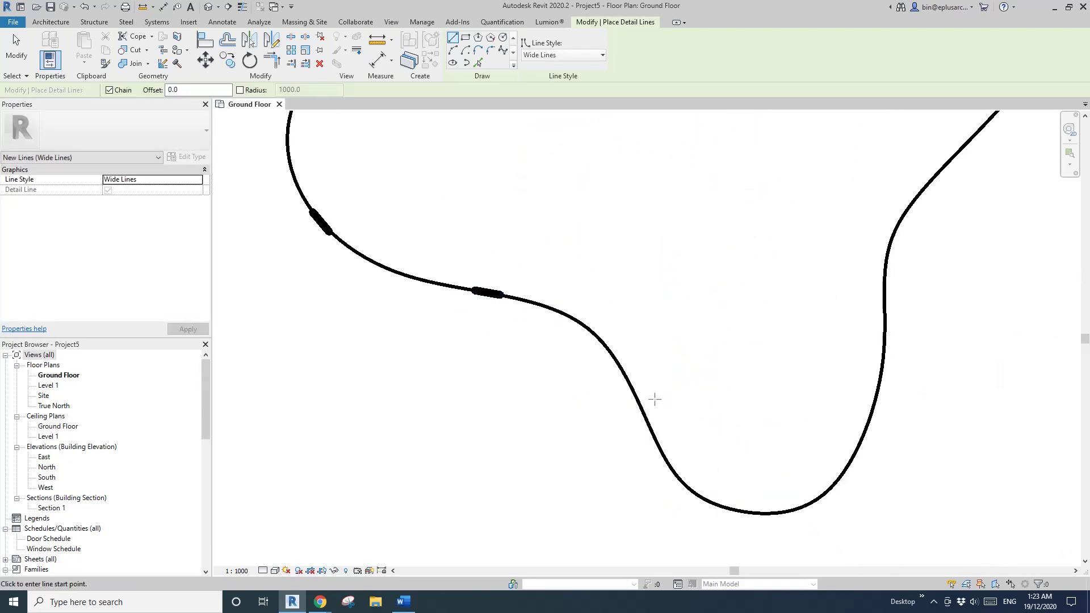
middle_drag(660, 408, 636, 363)
scroll(616, 364, up, 2)
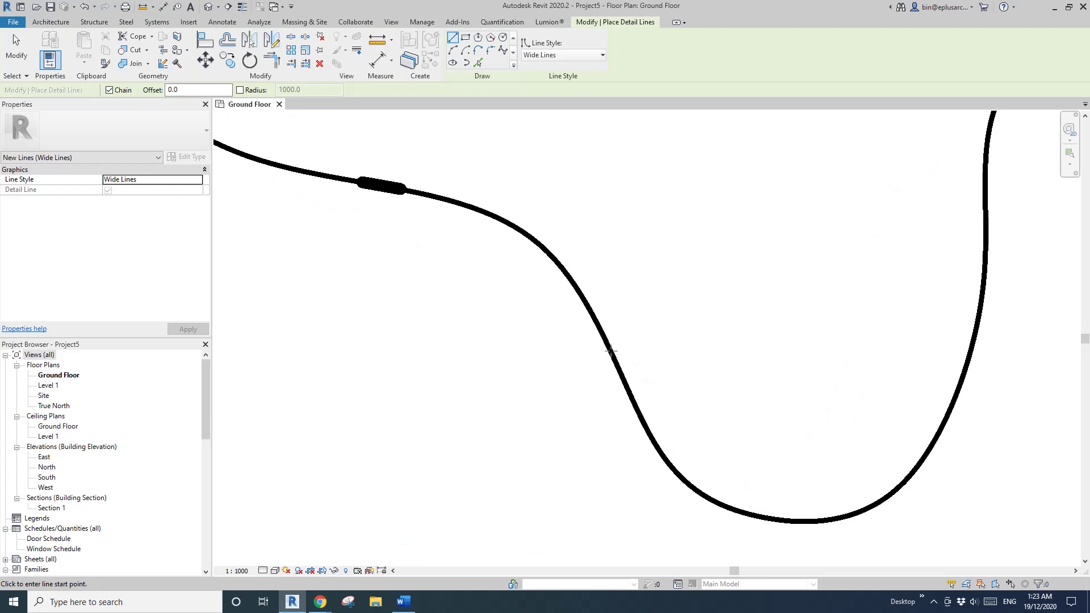
click(611, 351)
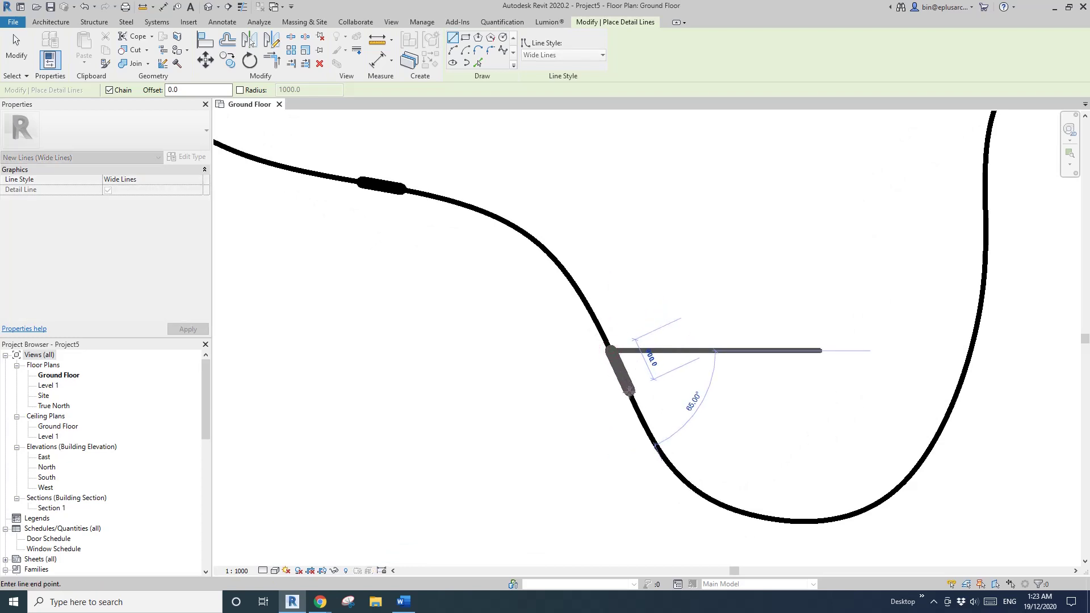
click(629, 390)
key(Escape)
scroll(676, 401, down, 2)
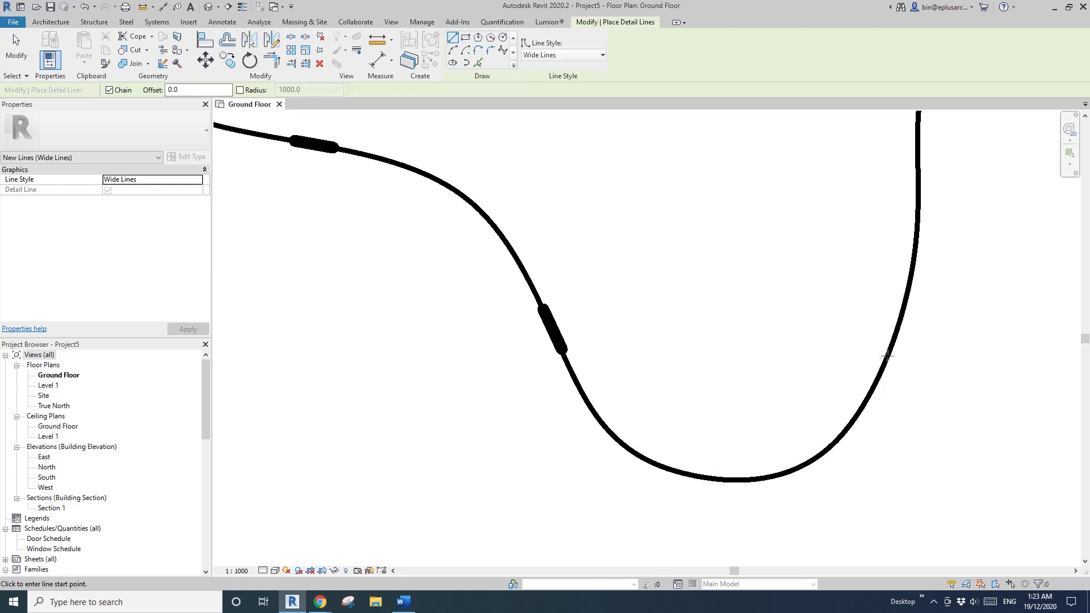
Draw a straight Wide Lines detail line about 900 long at about 65° along the right flank of the bottom lobe
scroll(704, 477, down, 2)
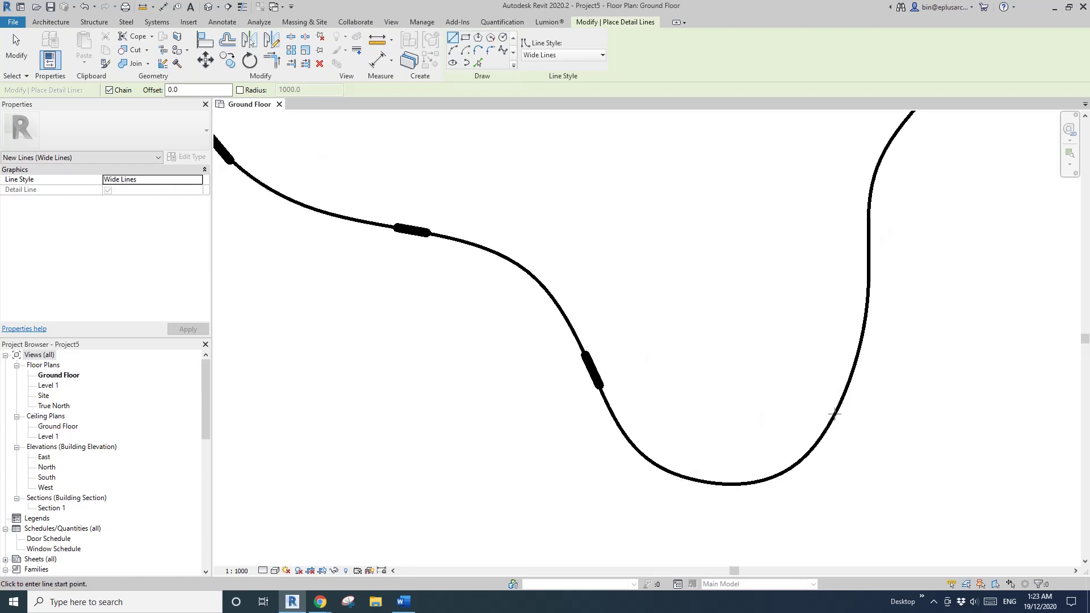
click(829, 422)
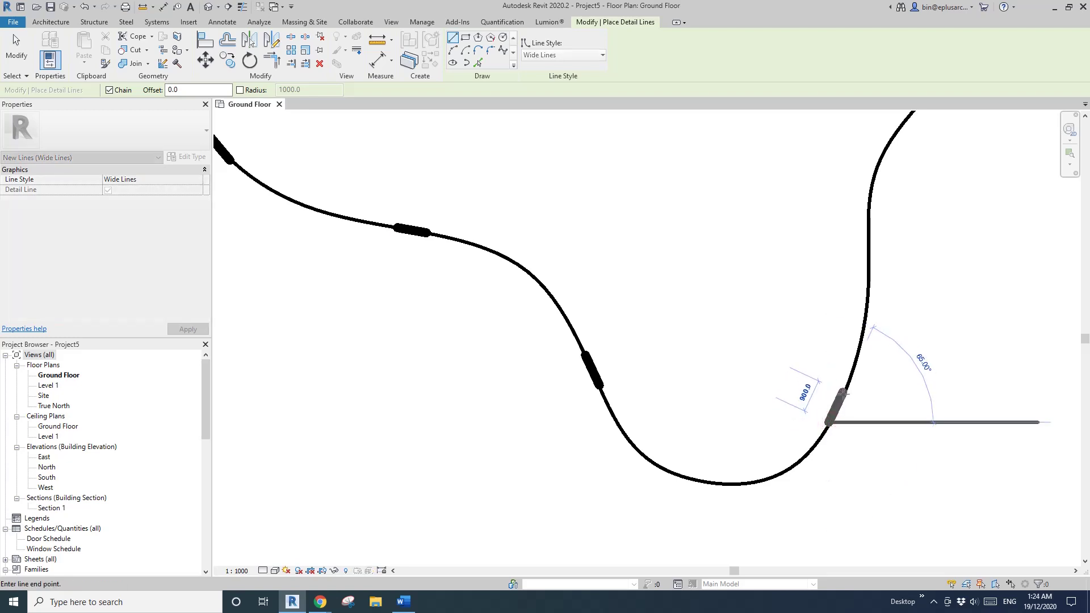
click(845, 391)
key(Escape)
Draw a short vertical Wide Lines detail line over the upright stretch on the spline's right side
middle_drag(844, 391, 737, 380)
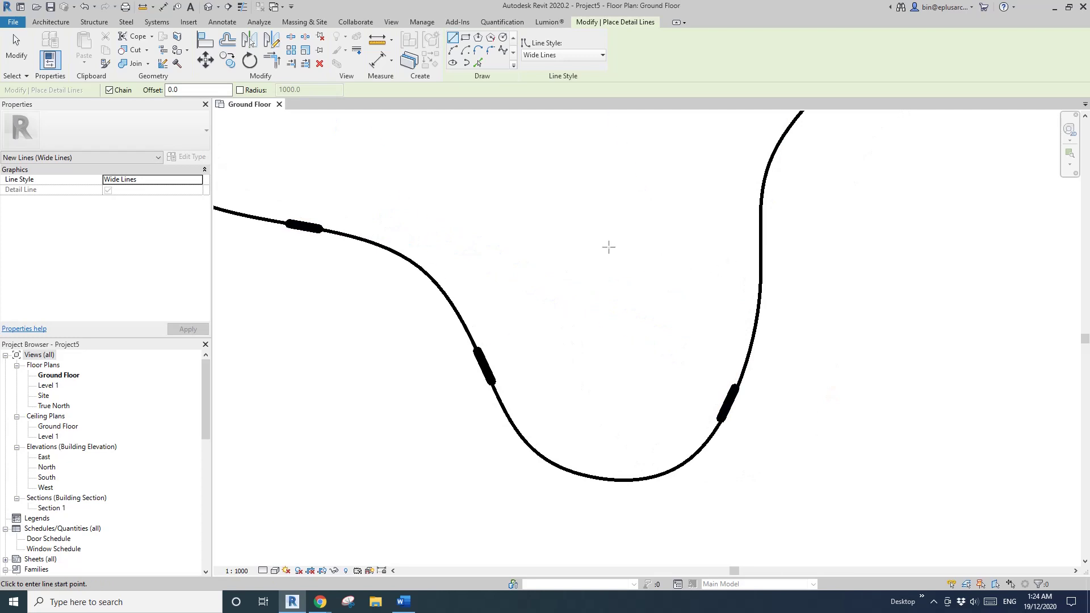
scroll(666, 305, down, 1)
middle_drag(665, 305, 608, 411)
scroll(684, 344, up, 2)
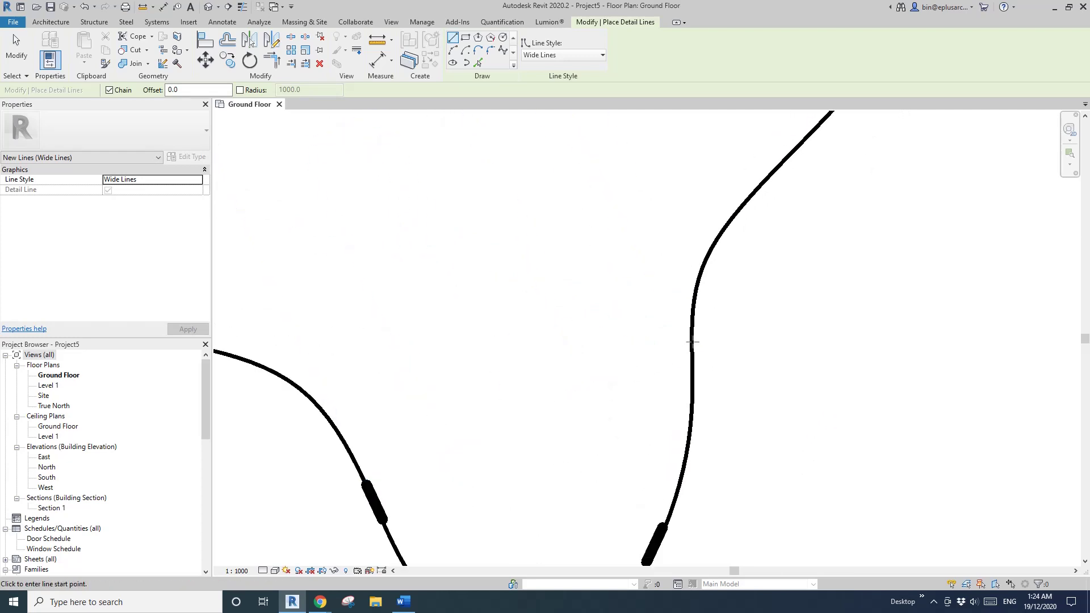
click(692, 343)
click(692, 311)
key(Escape)
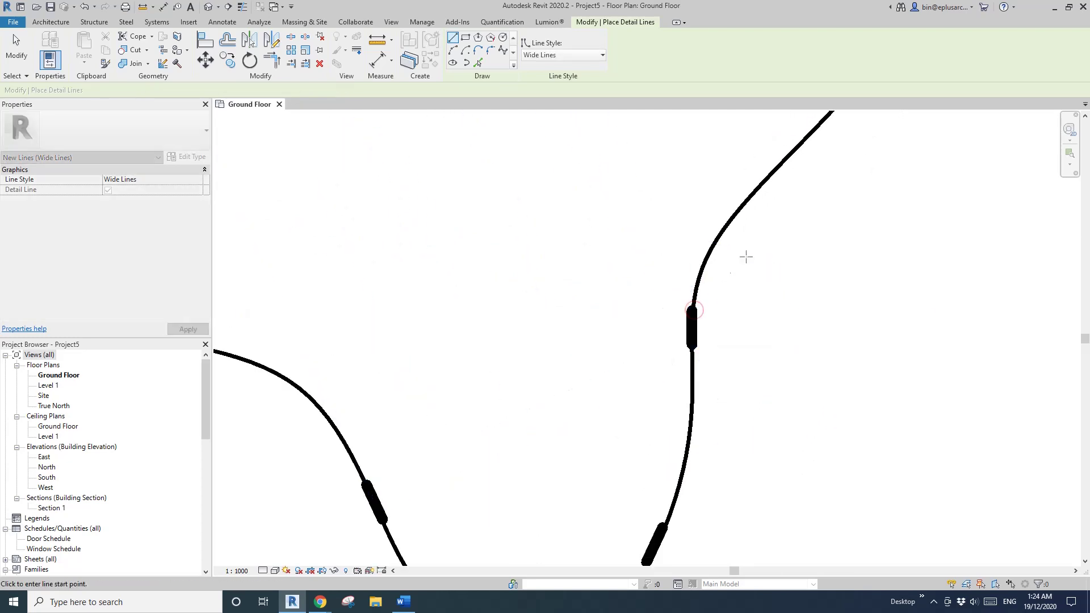
Draw a straight Wide Lines detail line about 2800 long along the diagonal stretch leading up to the right lobe
scroll(747, 255, down, 1)
mouse_move(719, 285)
middle_down()
mouse_move(645, 375)
mouse_move(617, 455)
middle_up()
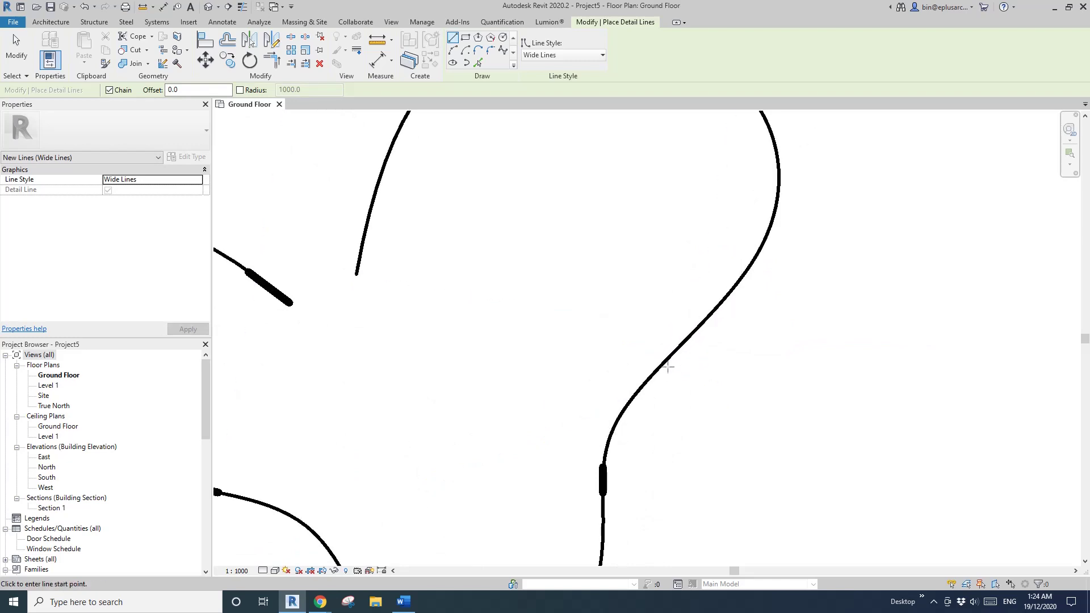
click(665, 362)
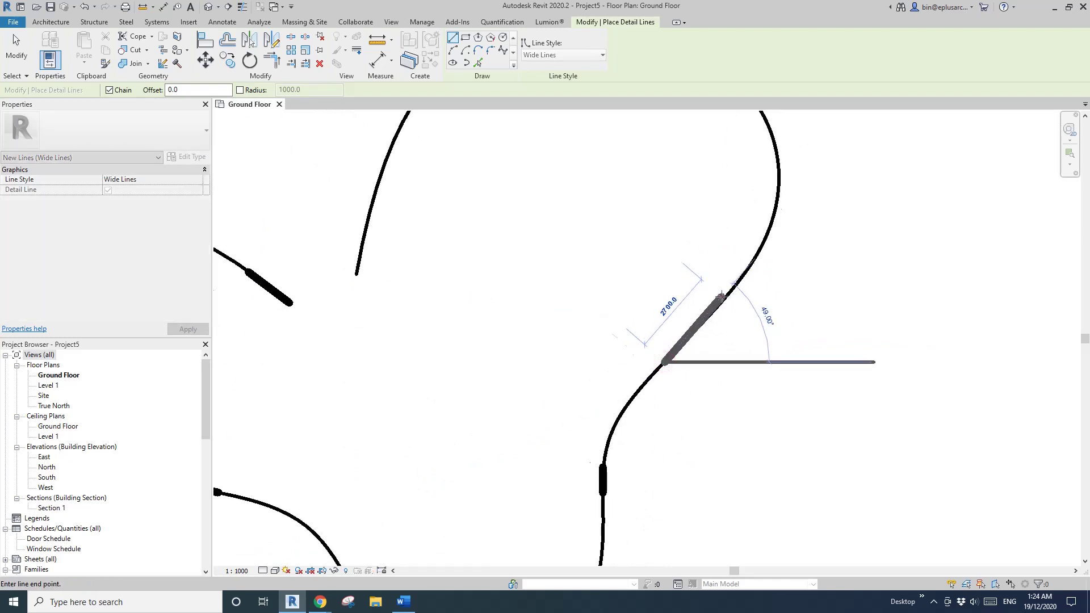
scroll(721, 299, up, 3)
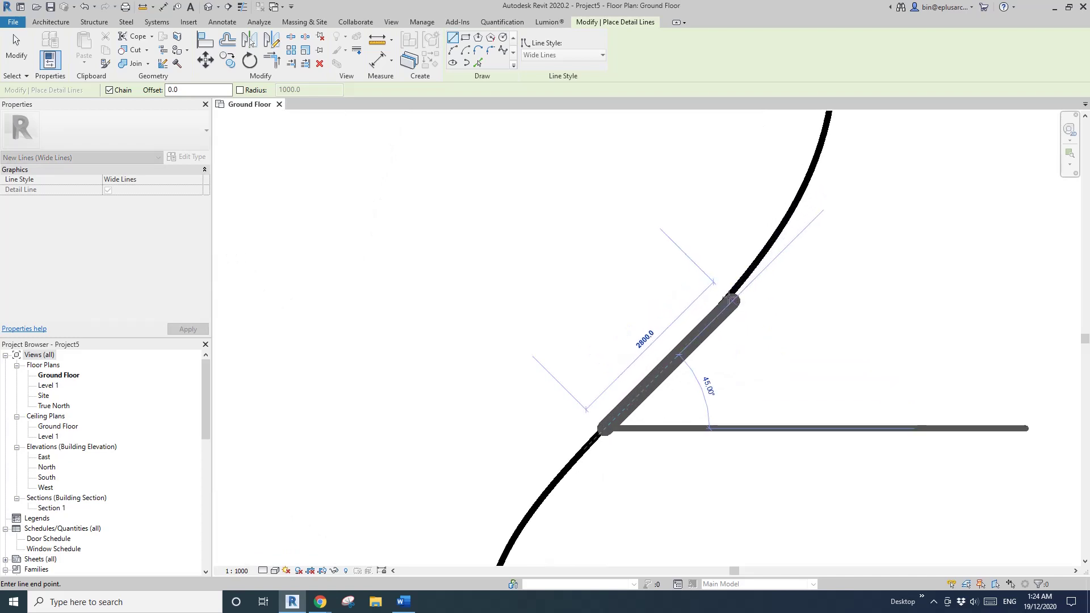
click(730, 295)
key(Escape)
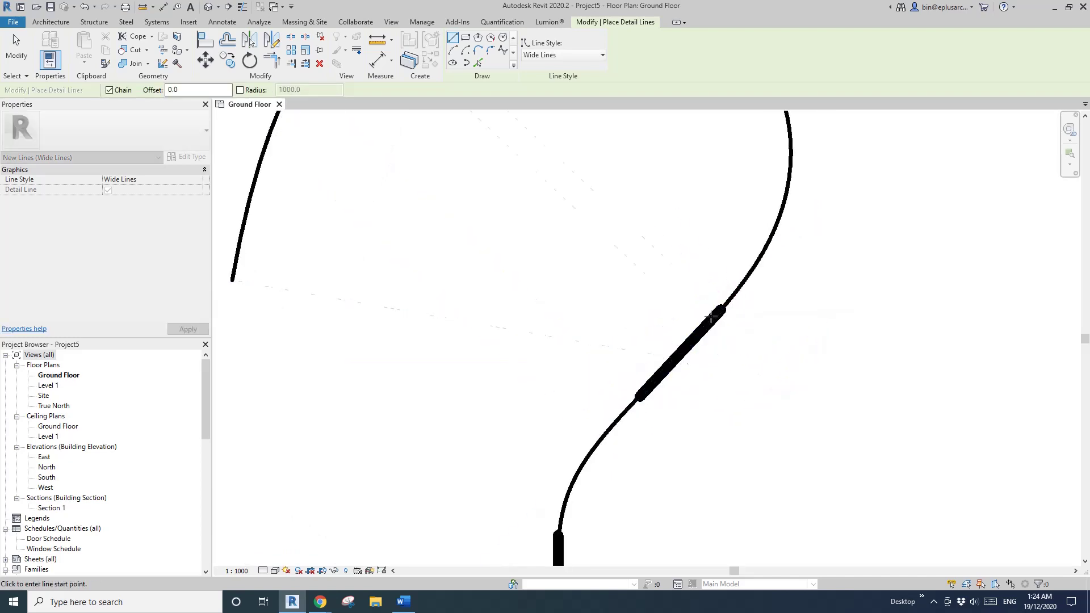
Draw a straight Wide Lines detail line about 1200 long along the top of the spline's right lobe
scroll(723, 261, down, 1)
middle_drag(725, 261, 675, 431)
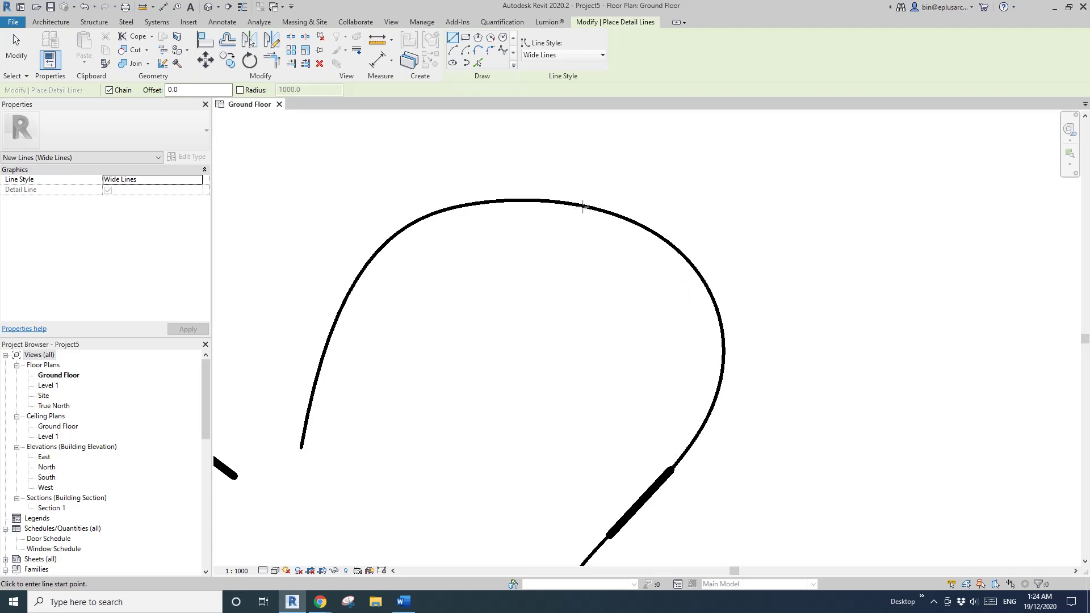
click(563, 200)
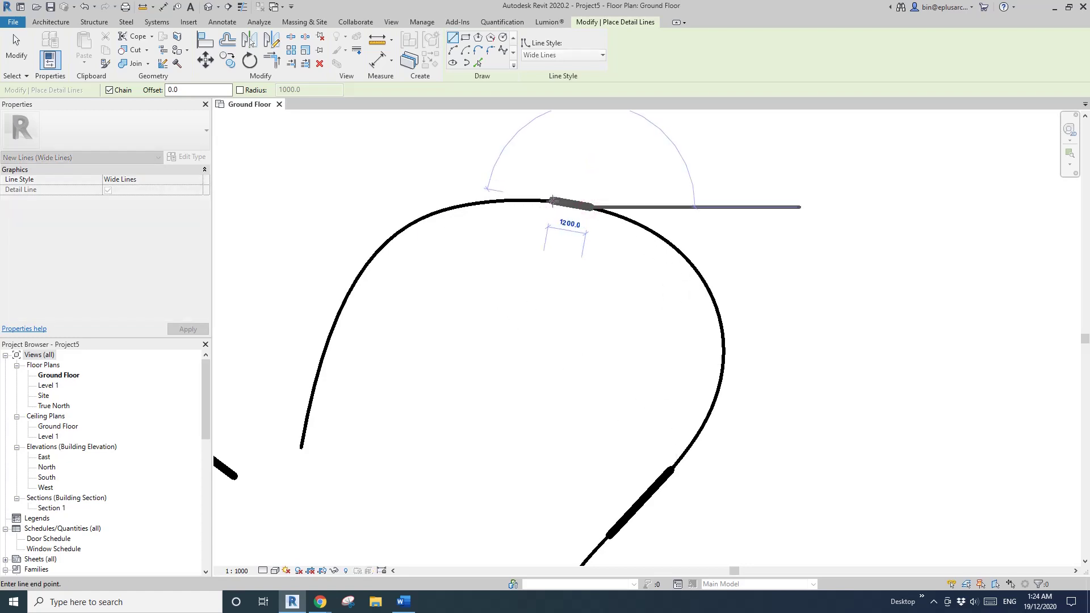
click(553, 200)
key(Escape)
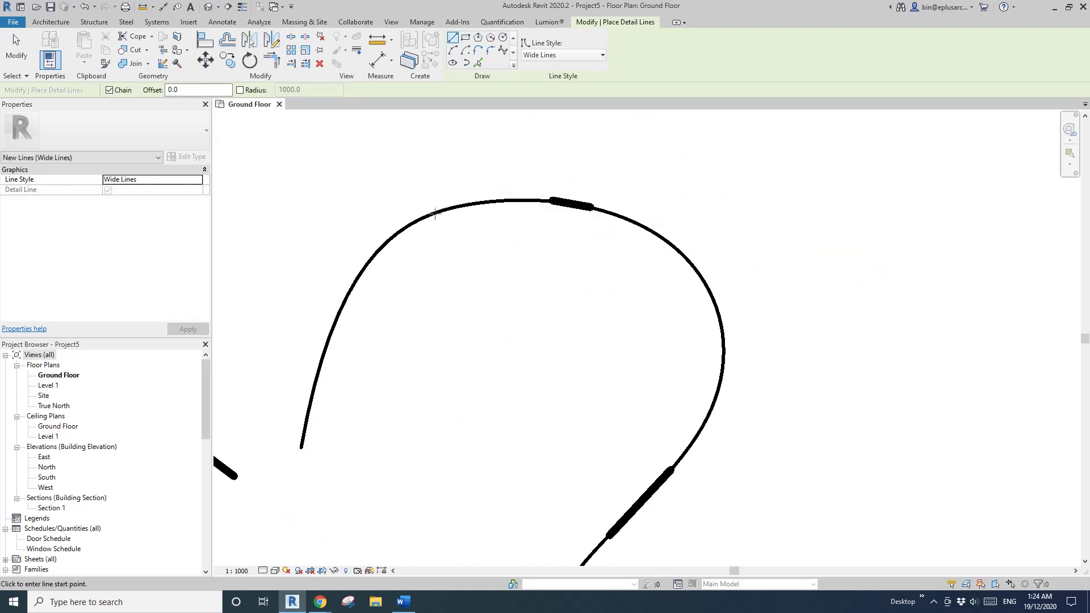
Draw a short straight Wide Lines detail line over the free end of the spline's right lobe
middle_drag(456, 289, 631, 226)
scroll(616, 227, down, 1)
middle_drag(502, 369, 595, 337)
scroll(595, 338, up, 2)
click(580, 329)
scroll(602, 261, down, 3)
key(Escape)
key(Escape)
Connect the left lobe's free-end line and upper-left line with a Wide Lines fillet arc of about 4300 radius following the spline
middle_drag(594, 288, 594, 291)
key(l)
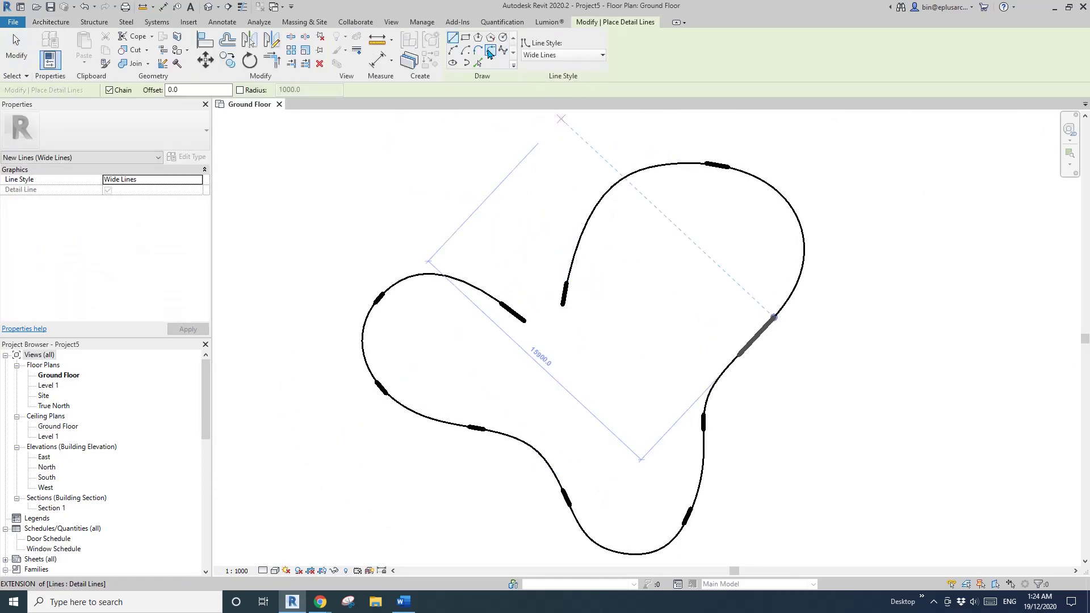
click(488, 53)
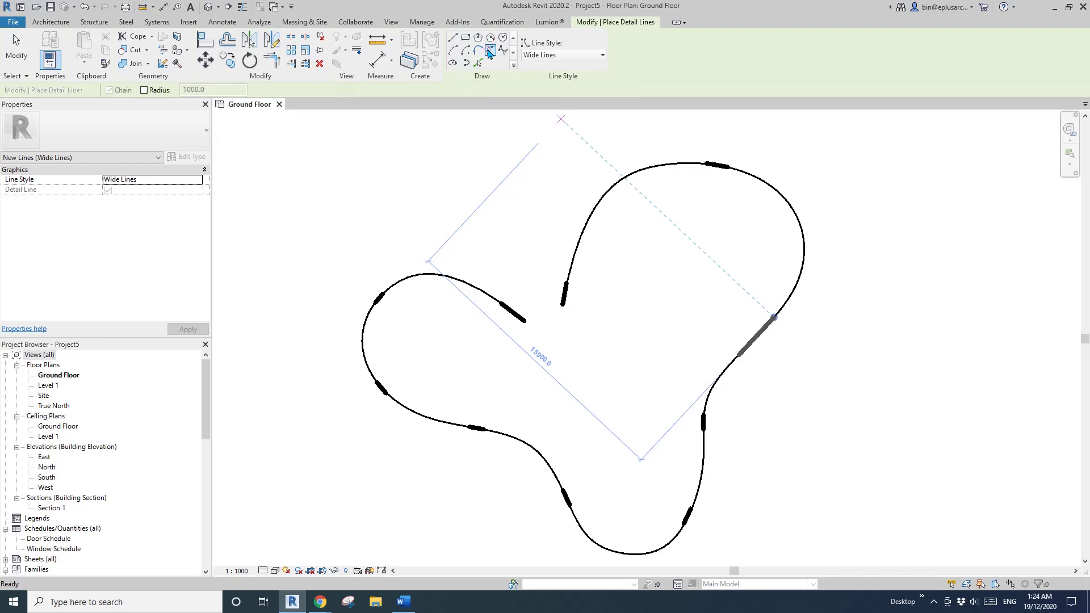
click(515, 314)
click(384, 300)
scroll(424, 276, up, 3)
click(418, 267)
scroll(472, 297, down, 1)
middle_drag(443, 318, 516, 237)
scroll(396, 253, up, 1)
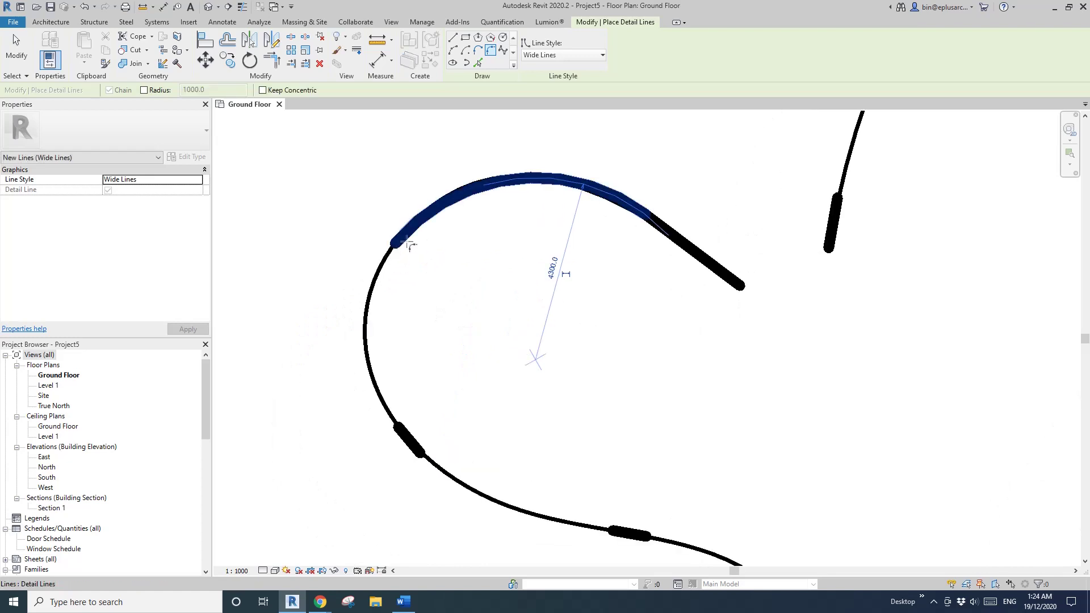
Delete the tiny leftover straight line at the lower end of the left lobe's fillet arc
scroll(408, 244, up, 3)
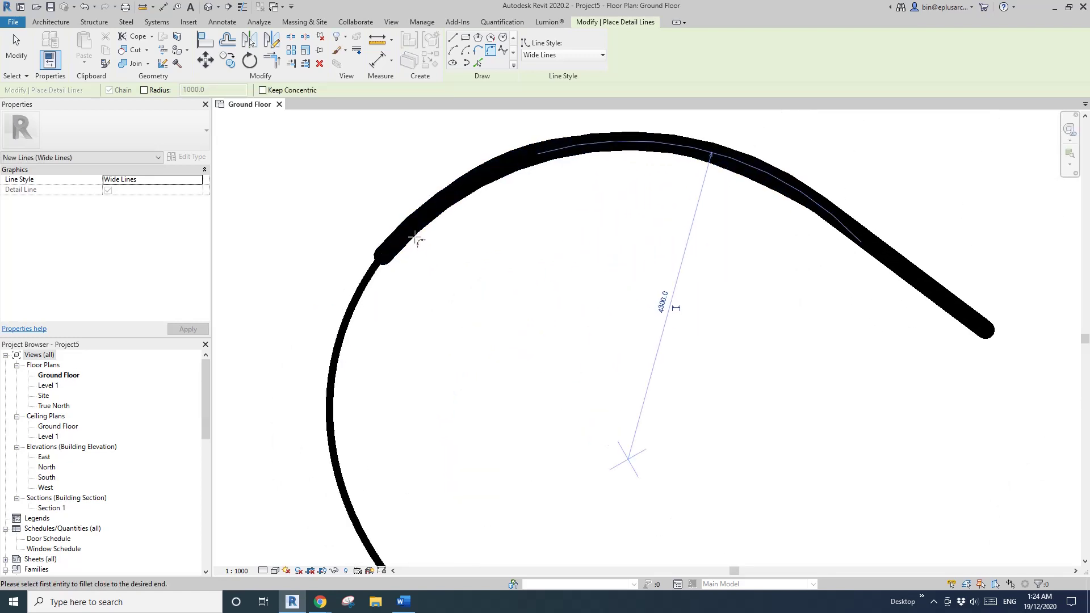
scroll(426, 235, down, 1)
middle_drag(443, 234, 432, 243)
scroll(400, 245, up, 3)
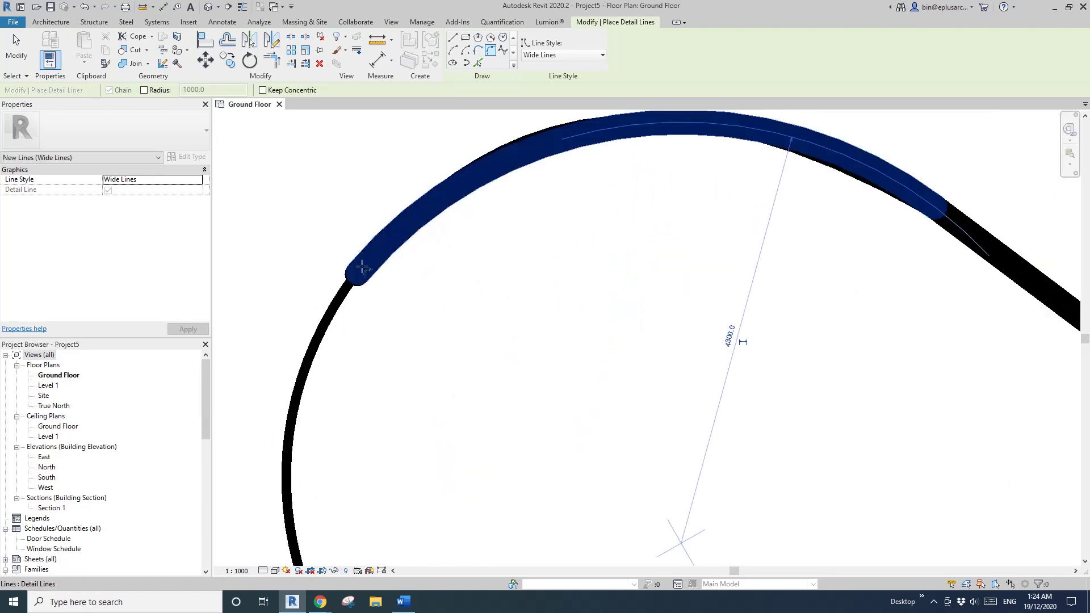
key(Escape)
key(Escape)
drag(295, 190, 396, 311)
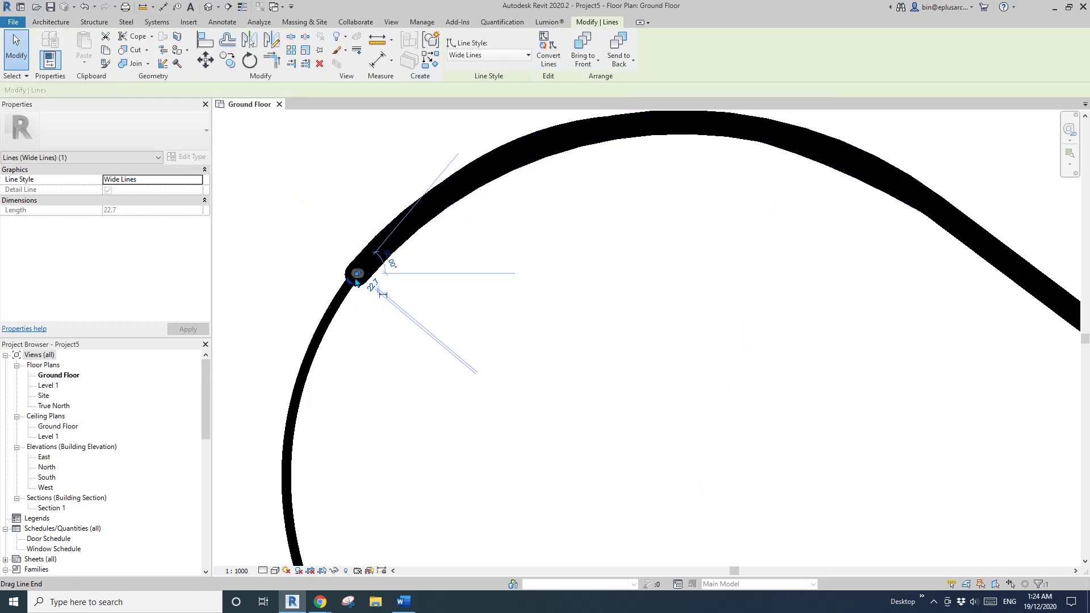
scroll(364, 285, down, 2)
middle_drag(395, 293, 484, 263)
key(d)
key(e)
scroll(460, 272, down, 2)
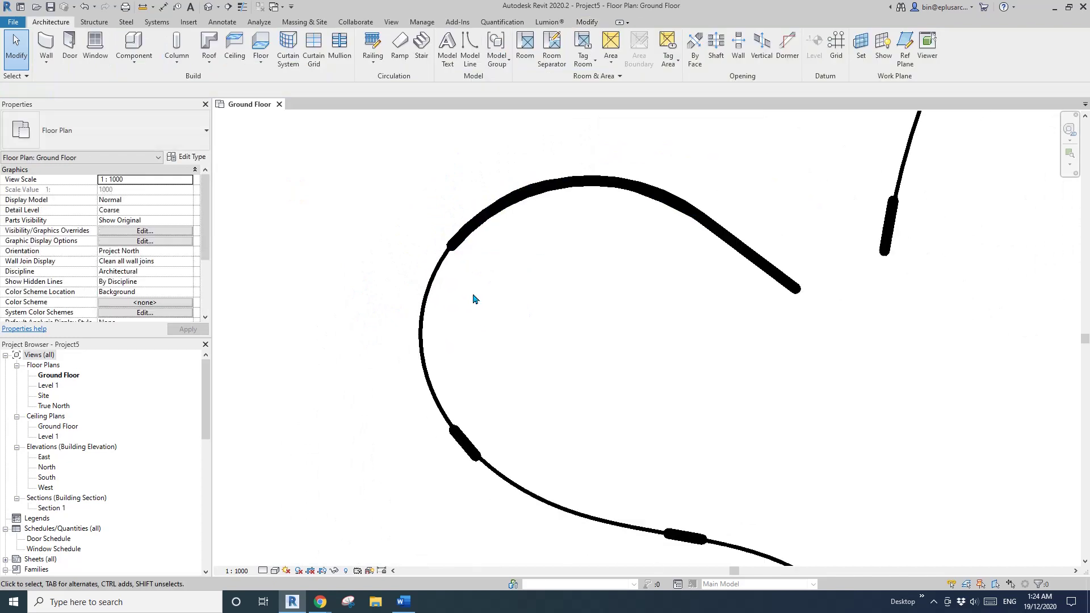
Connect the left lobe's upper-left line and lower-left line with a Wide Lines fillet arc of about 3400 radius following the spline
scroll(480, 248, up, 1)
key(l)
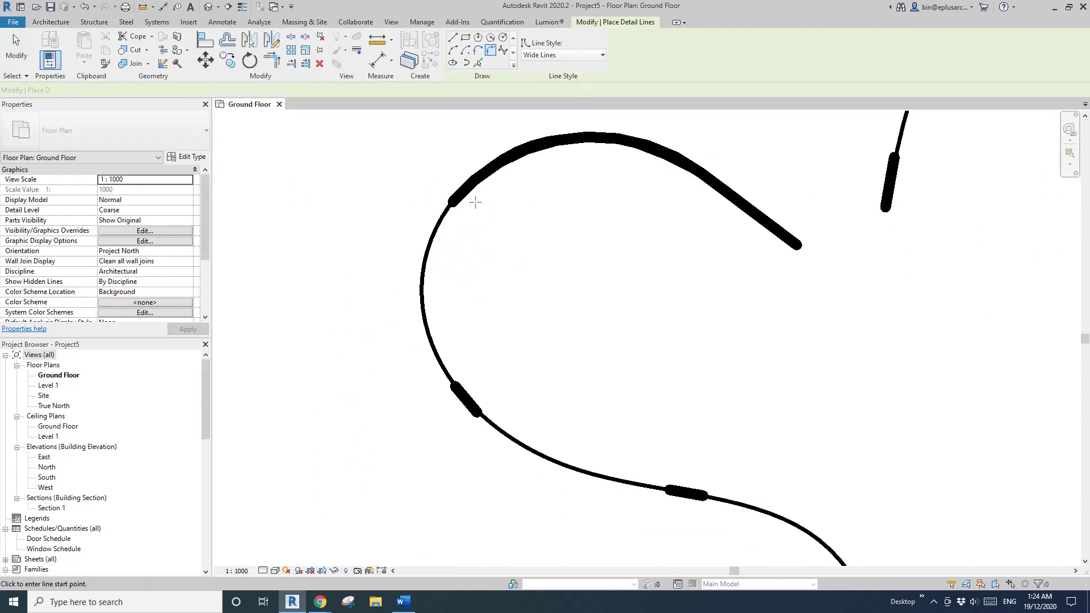
click(490, 53)
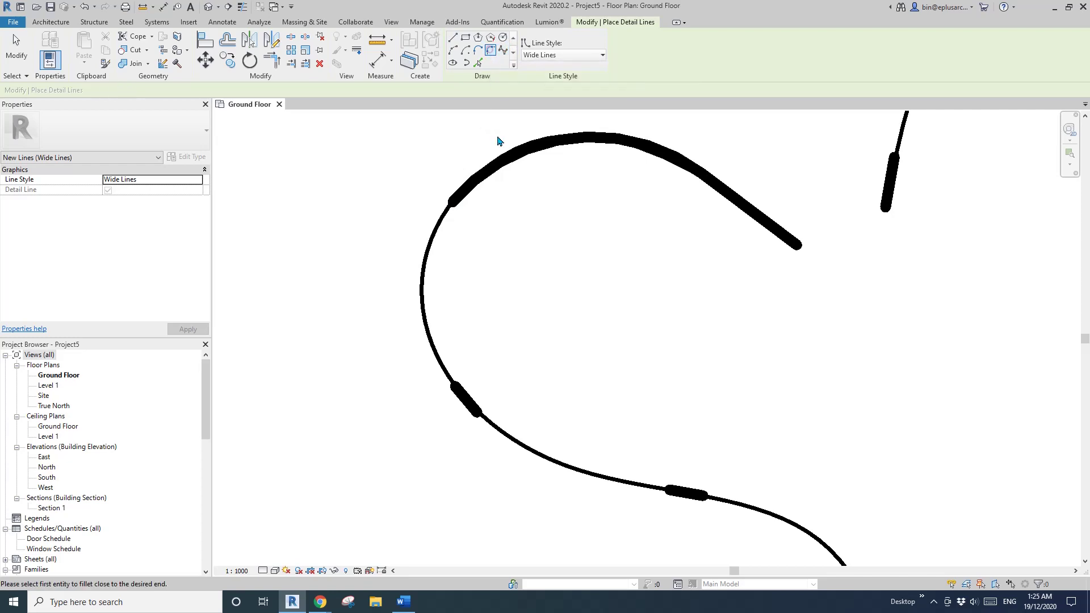
click(477, 182)
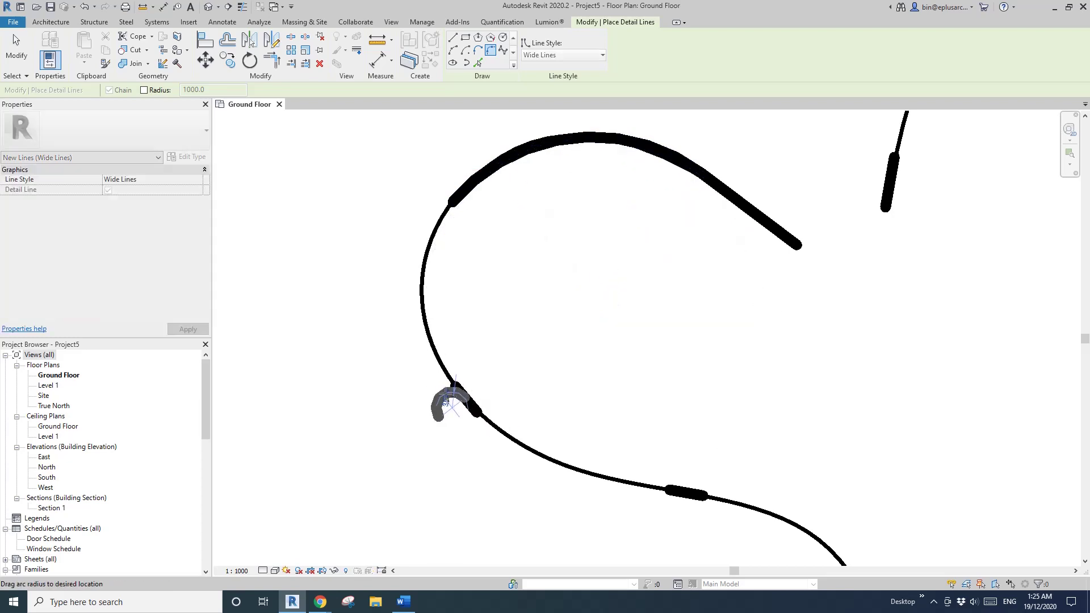
scroll(440, 341, up, 2)
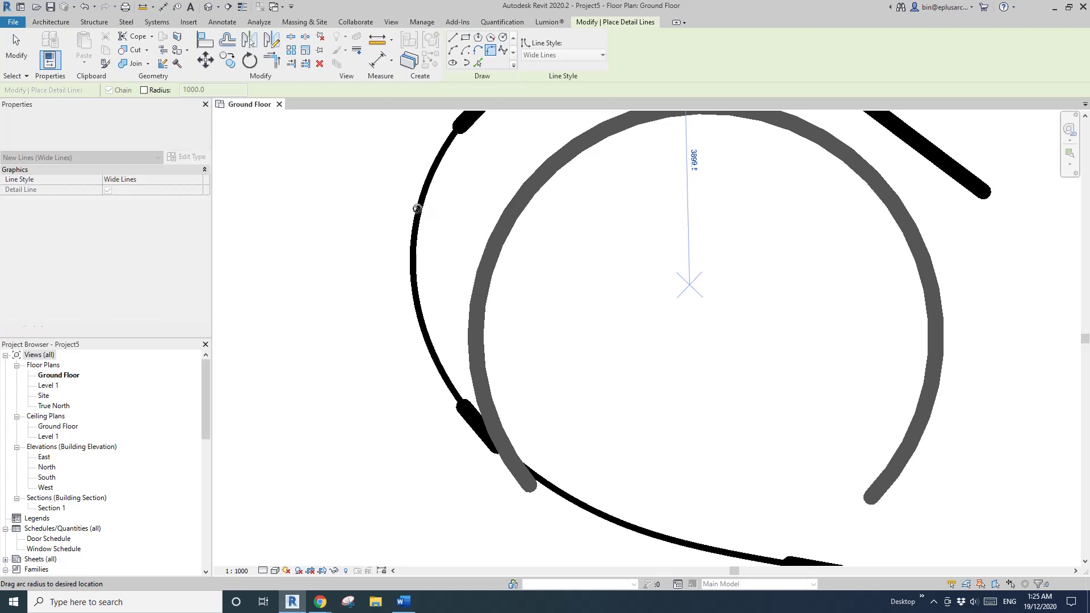
click(421, 323)
Connect the left lobe's lower-left line to the line along its underside with a fillet arc of about 5200 radius
scroll(496, 336, down, 2)
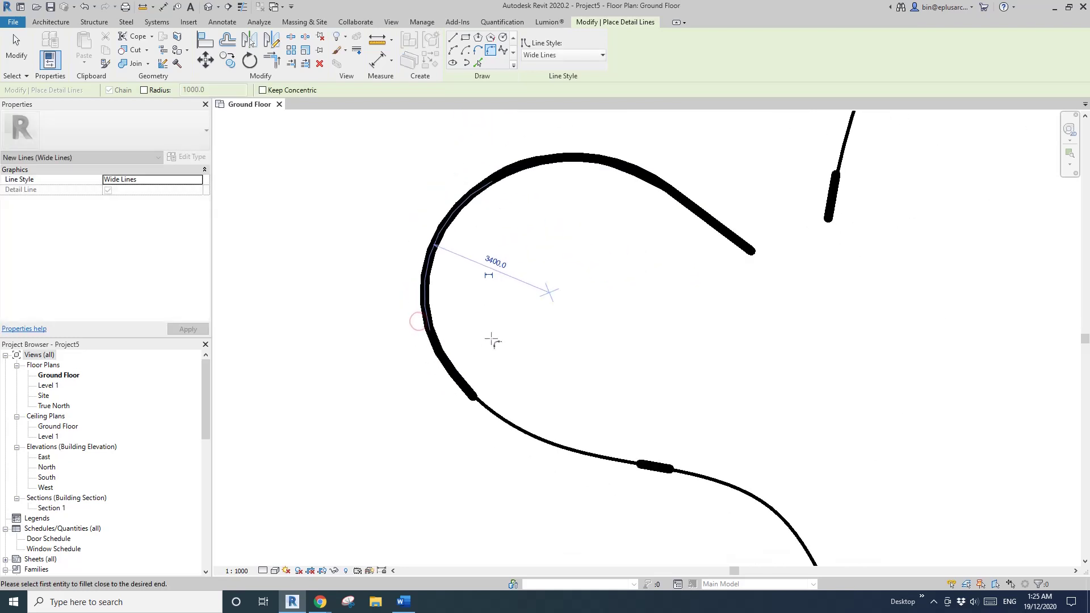
scroll(431, 353, up, 2)
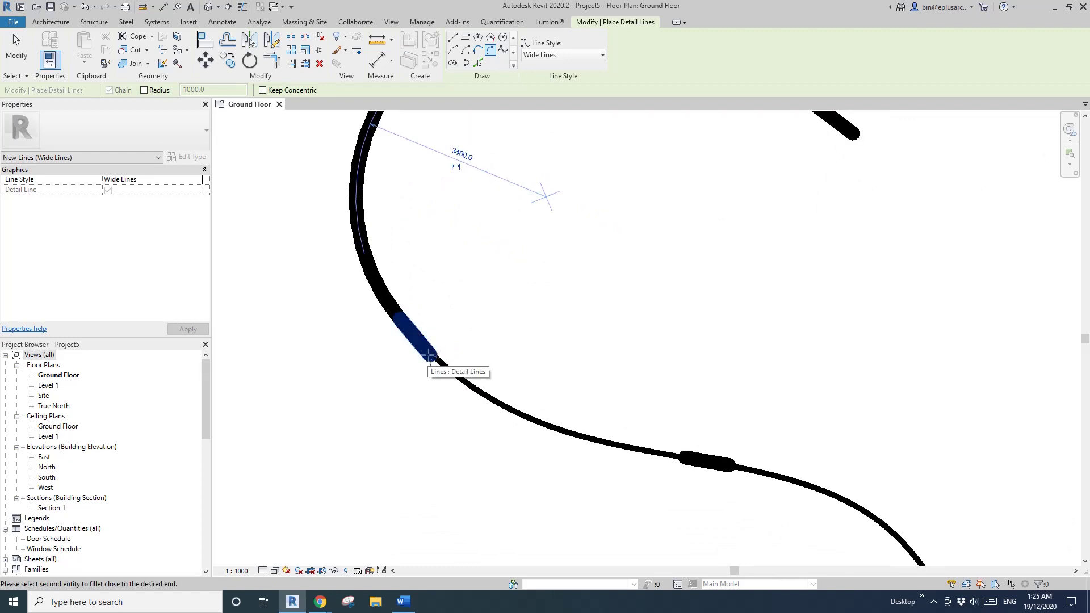
click(675, 456)
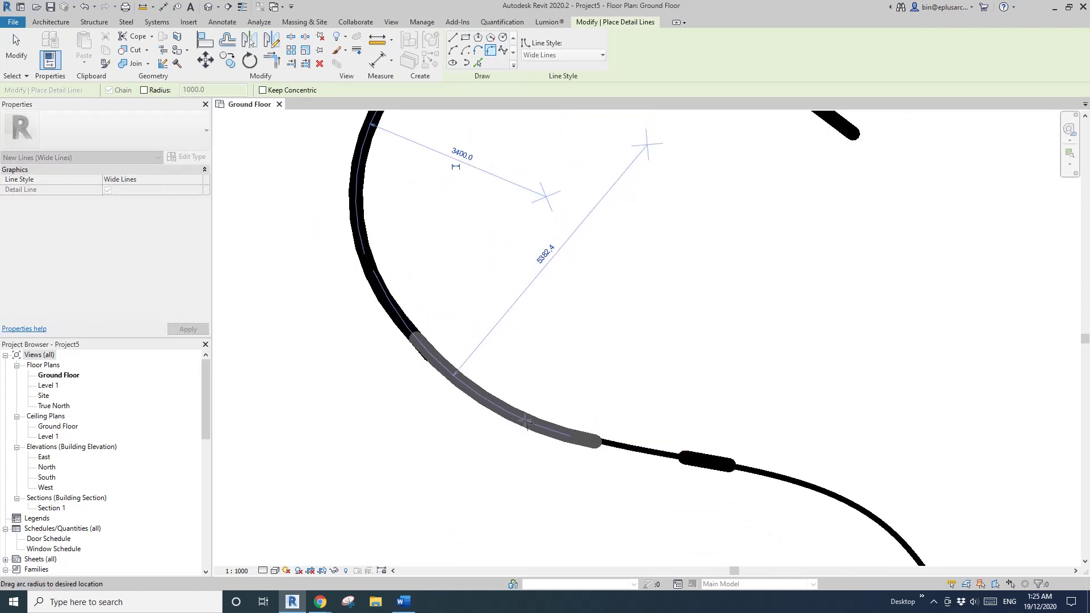
click(525, 421)
Join the left lobe's underside line to the descending line toward the bottom lobe with a fillet arc of about 5000 radius
middle_drag(692, 473, 531, 346)
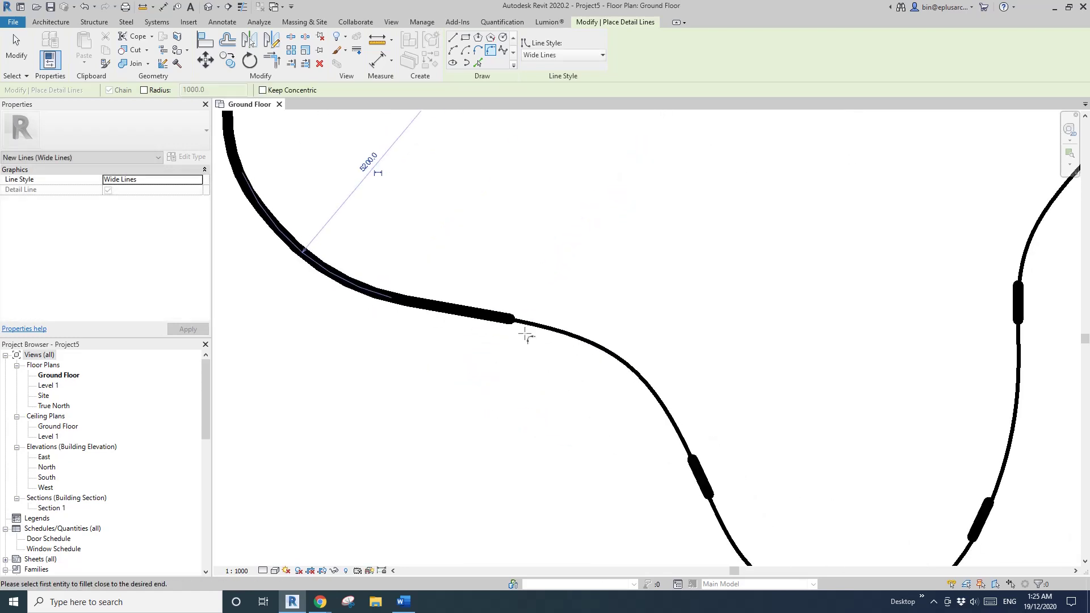
click(504, 318)
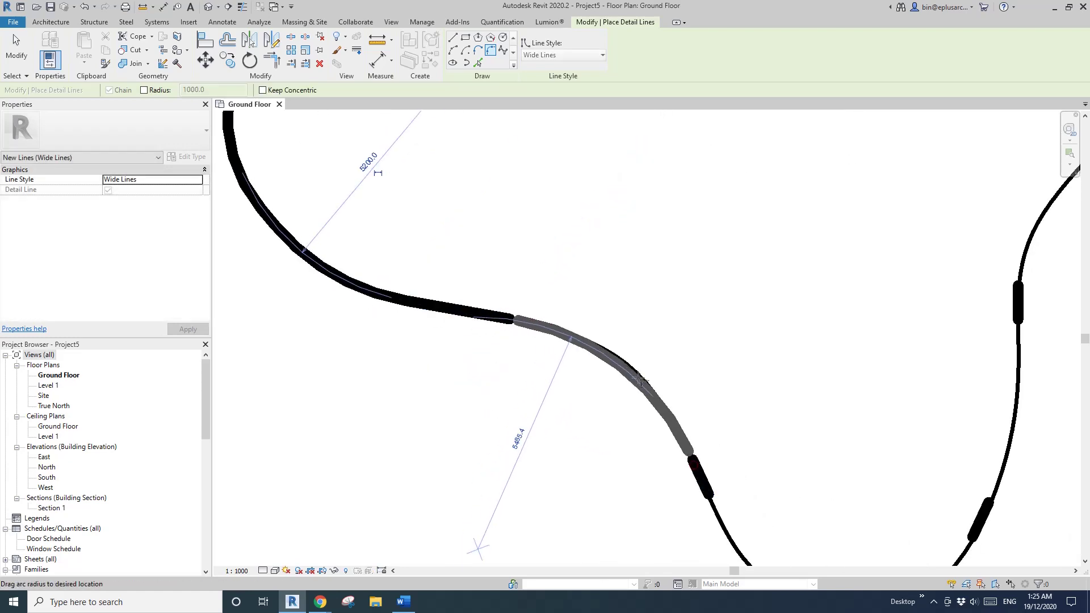
click(697, 474)
Round the bottom lobe with a fillet arc of about 3300 radius between the straight lines on its two sides
middle_drag(709, 488, 544, 341)
click(543, 340)
click(812, 384)
click(698, 458)
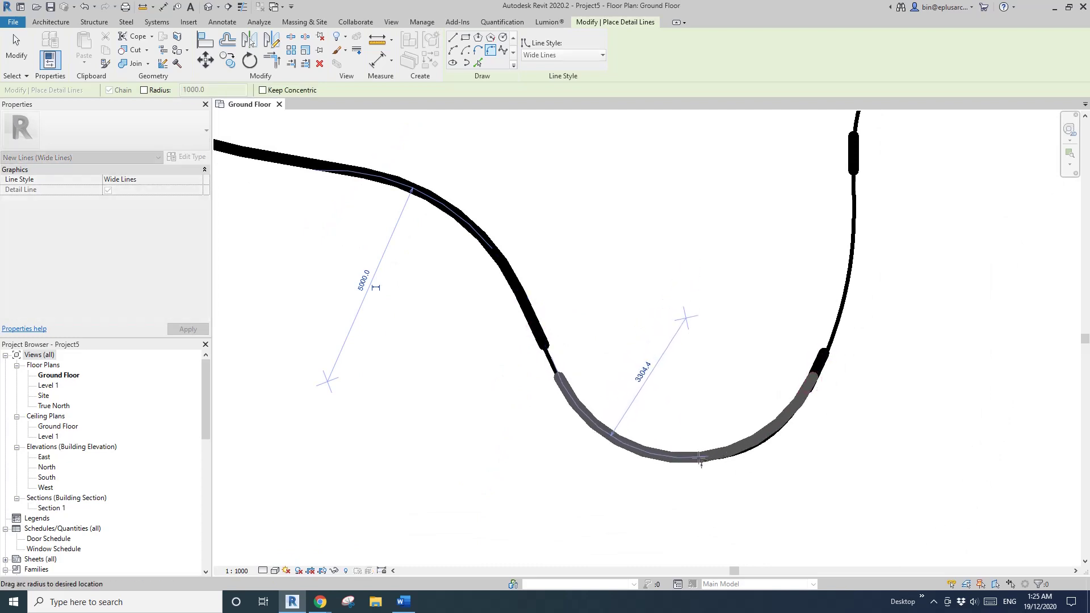
Connect the bottom lobe's right-hand line to the vertical line above it with a fillet arc of about 8700 radius
scroll(753, 420, down, 1)
middle_drag(752, 419, 667, 477)
click(722, 425)
click(744, 282)
scroll(749, 295, up, 1)
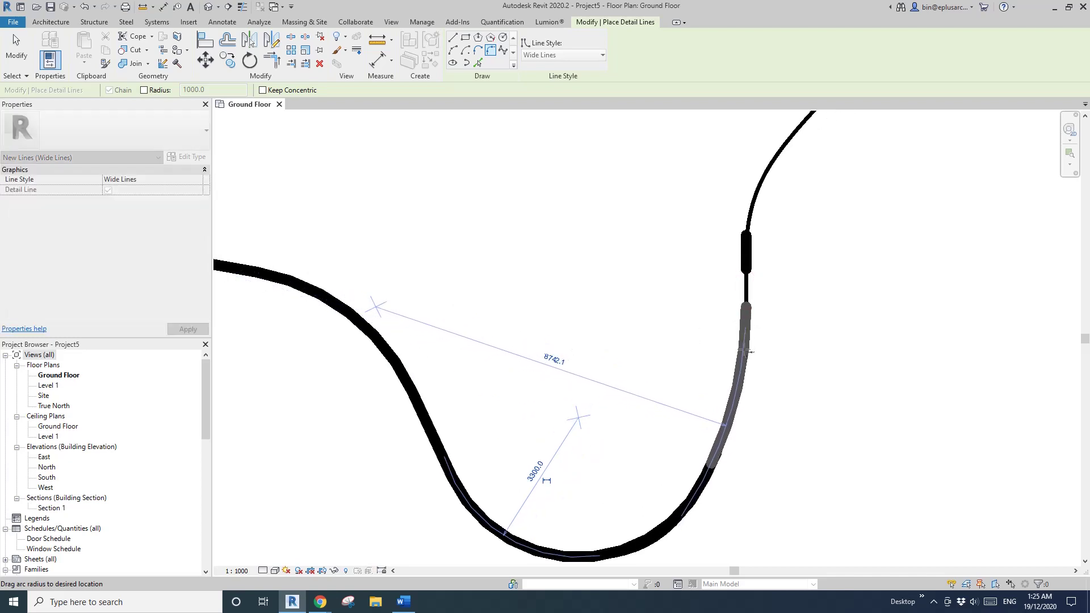
click(744, 350)
Connect the vertical line to the long diagonal line below the right lobe with a fillet arc of about 3500 radius
scroll(746, 352, down, 1)
middle_drag(746, 352, 704, 381)
click(710, 307)
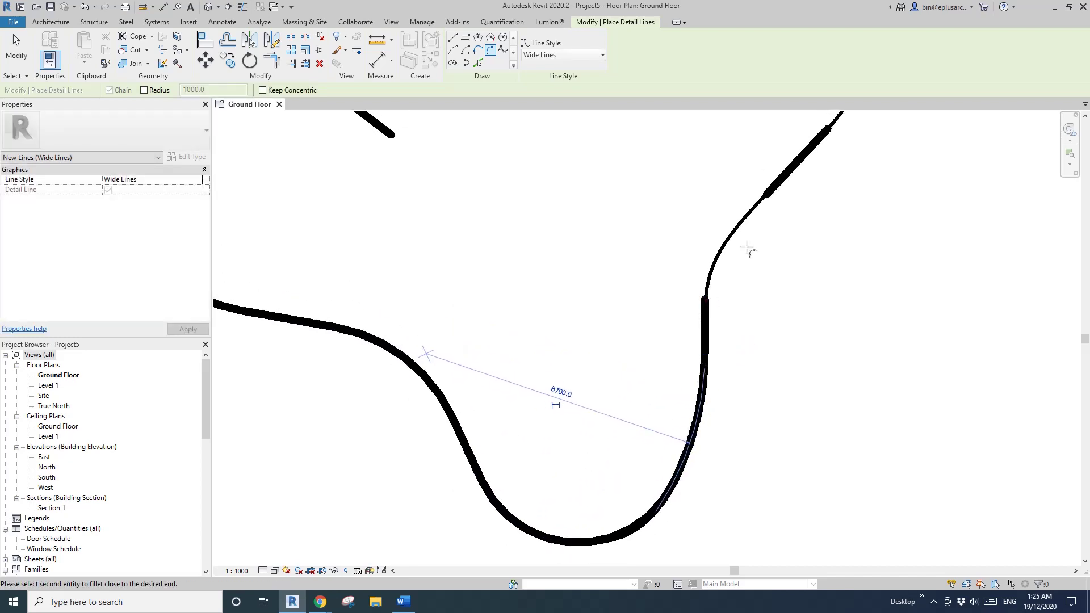
click(772, 192)
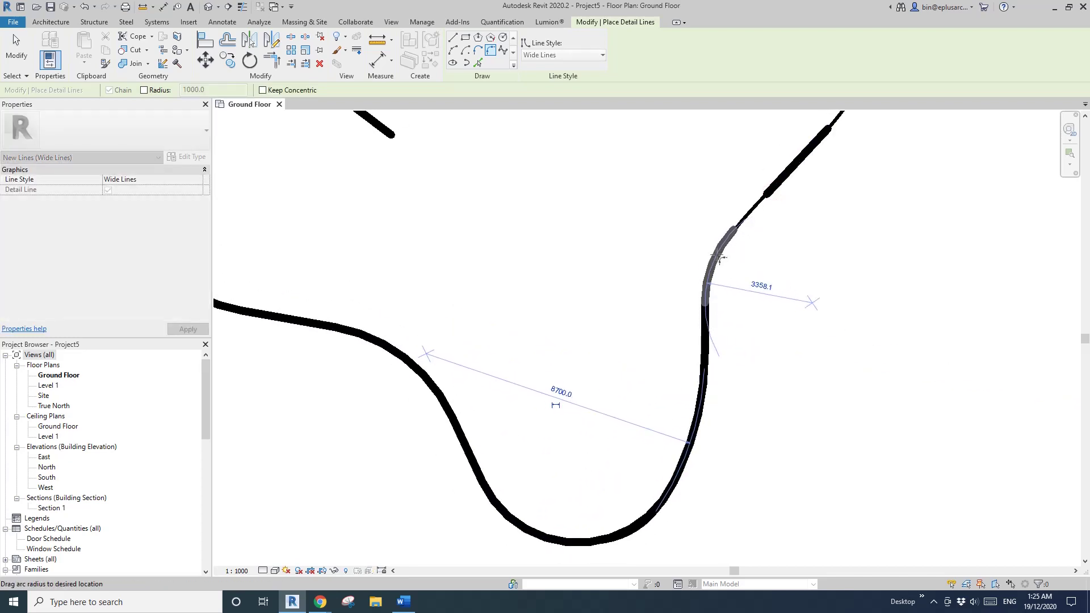
click(717, 255)
Connect the diagonal line to the right lobe's top line with a fillet arc of about 4700 radius around its outer side
scroll(716, 258, down, 1)
middle_drag(766, 233, 630, 427)
click(654, 369)
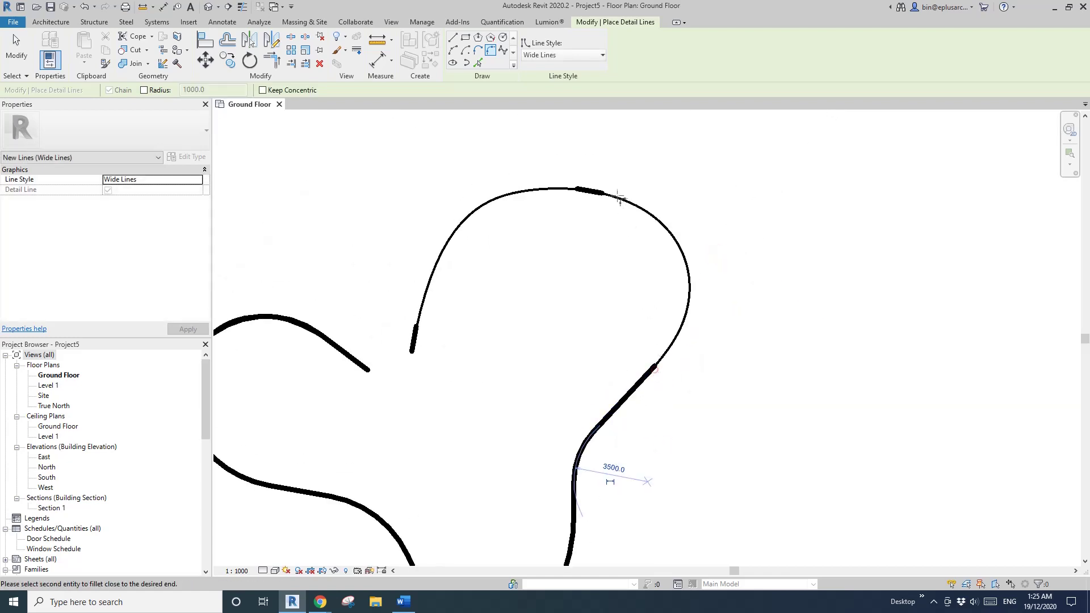
click(599, 193)
click(670, 235)
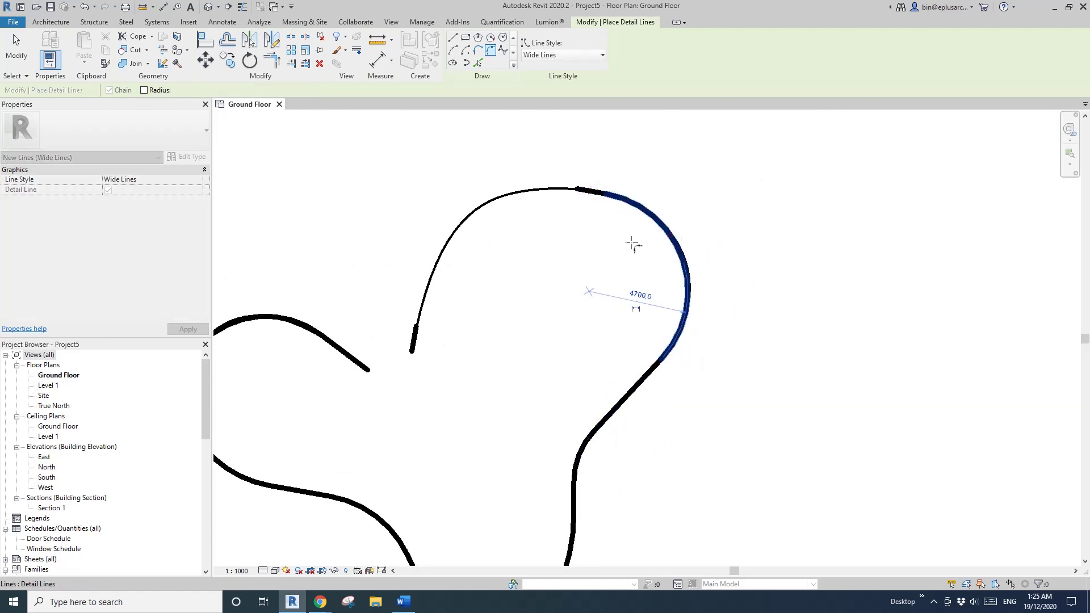
click(580, 192)
click(419, 332)
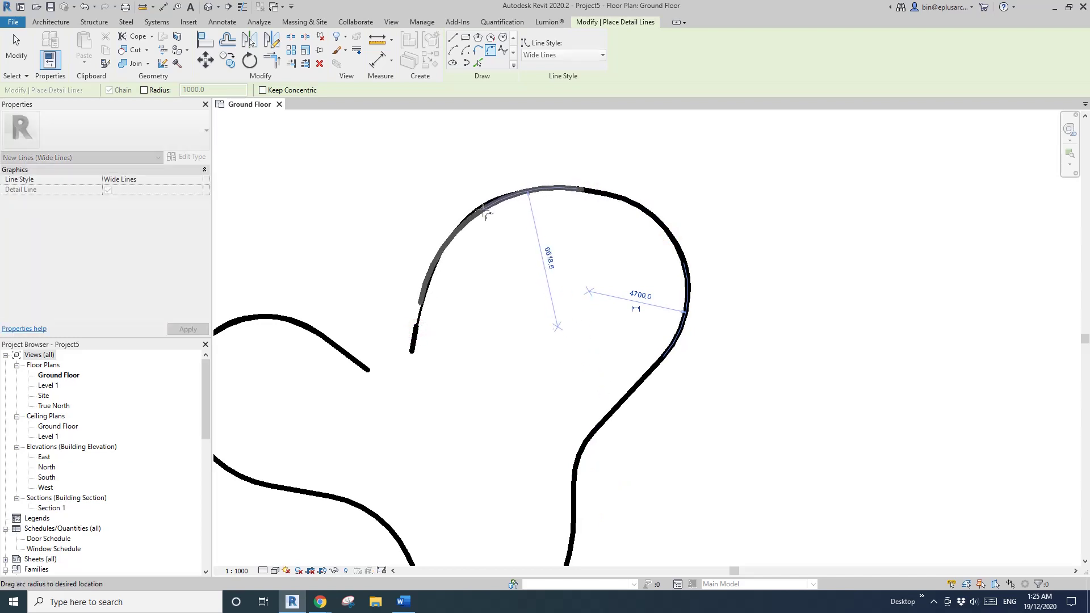
scroll(486, 214, up, 2)
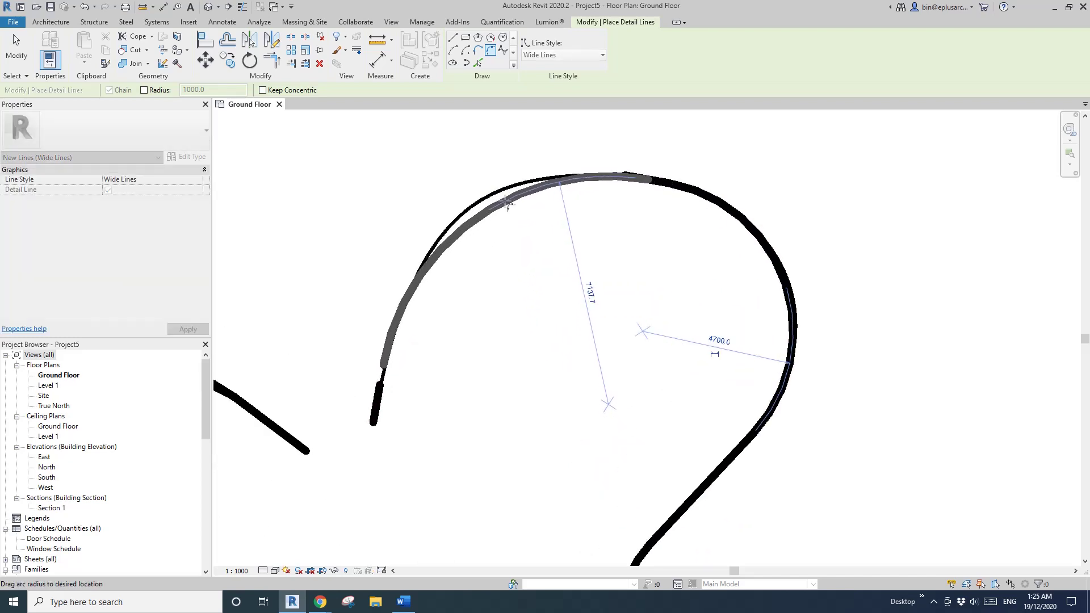
scroll(507, 203, up, 1)
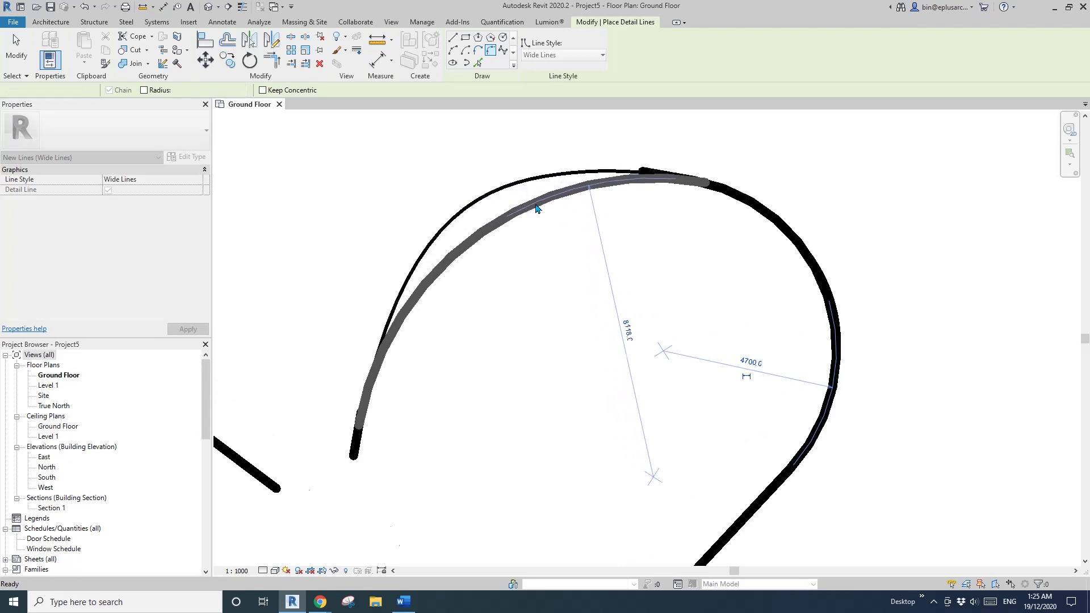
scroll(517, 198, down, 2)
key(Escape)
key(Escape)
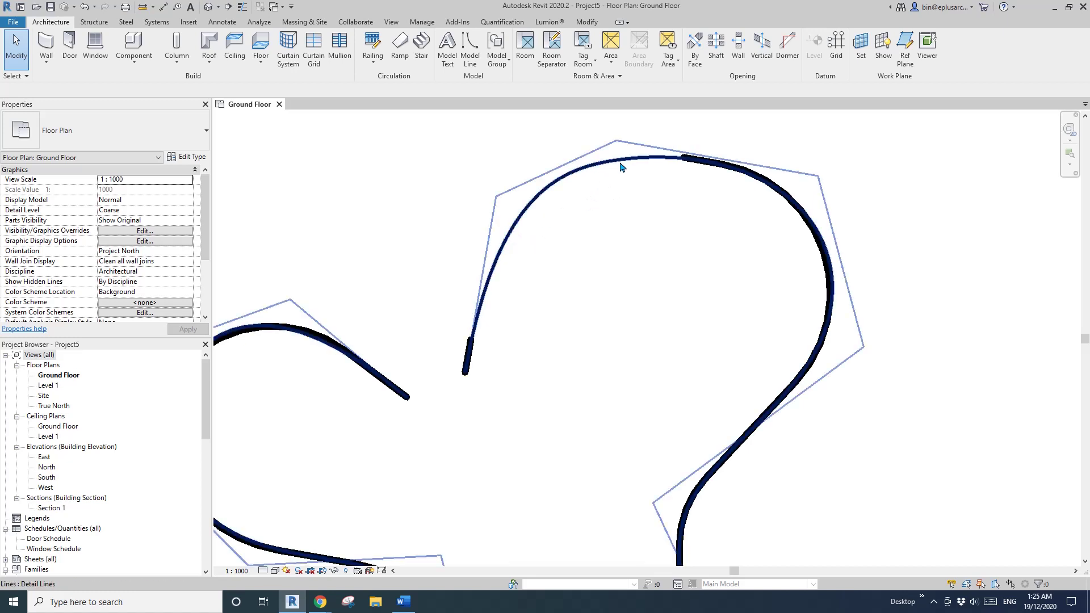
Draw a straight Wide Lines detail line about 740 long over the spline on the right lobe's upper-left flank
click(690, 162)
key(c)
key(s)
scroll(500, 230, up, 2)
scroll(515, 227, up, 1)
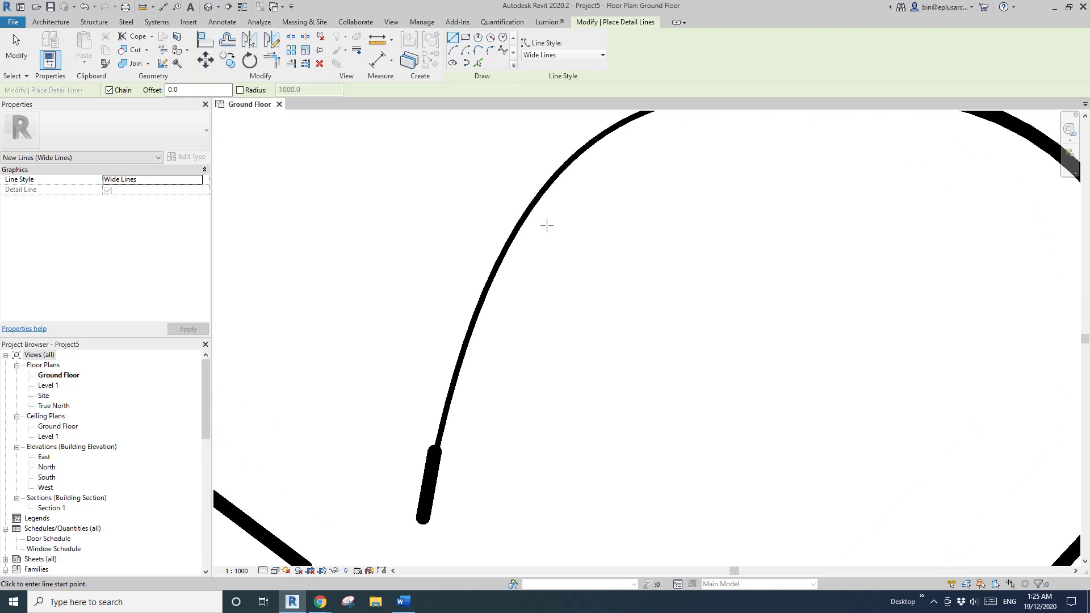
scroll(585, 227, down, 2)
scroll(508, 284, up, 1)
click(500, 290)
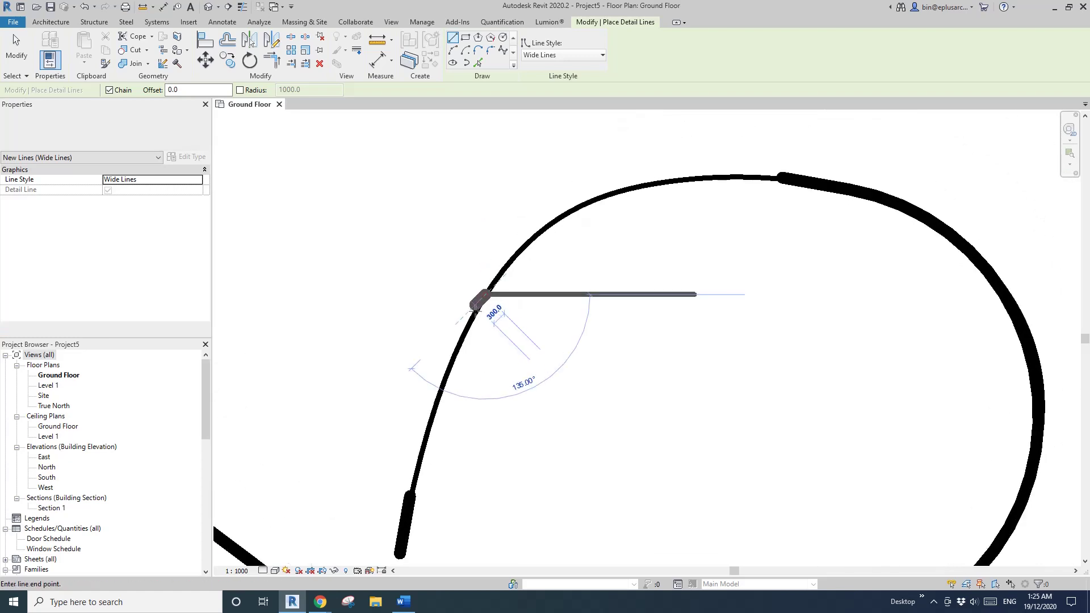
scroll(472, 326, up, 3)
scroll(465, 336, up, 2)
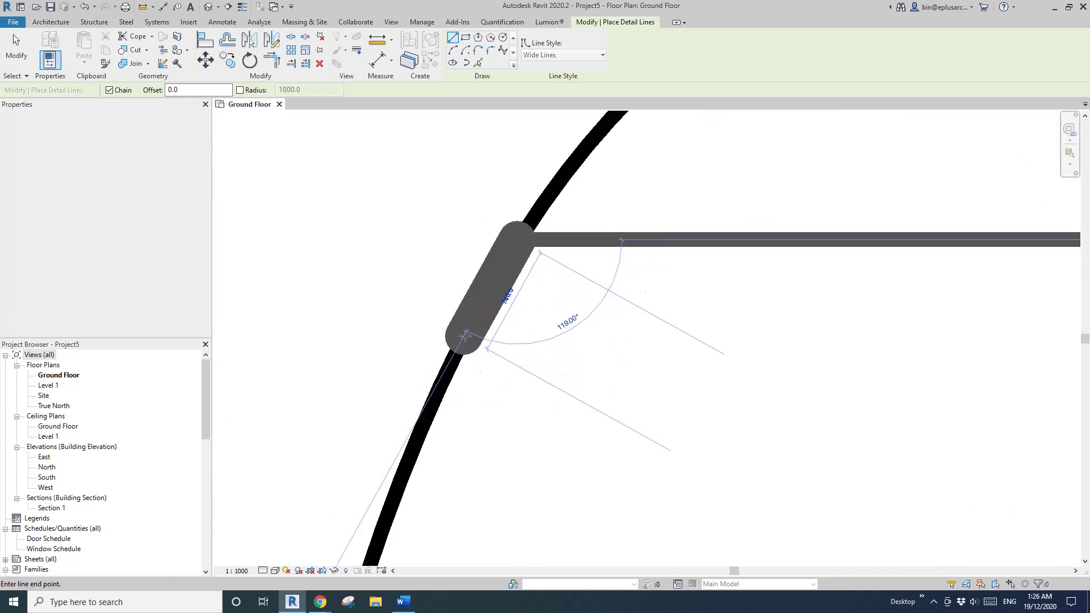
click(466, 337)
key(Escape)
scroll(508, 293, down, 4)
key(Escape)
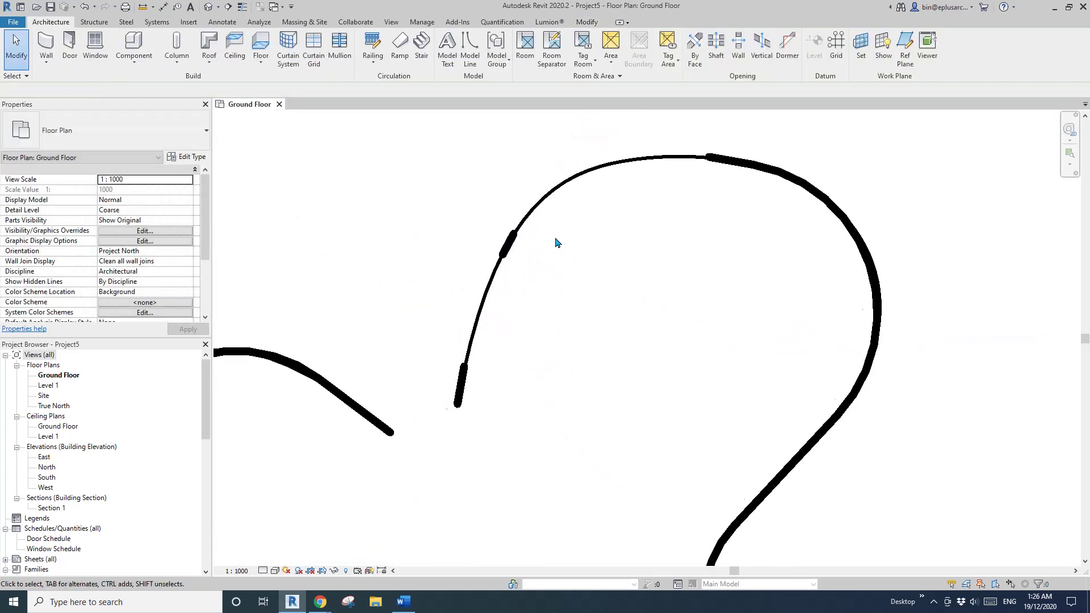
Connect the right lobe's top line and the short upper-left flank line with a fillet arc of about 5500 radius
middle_drag(574, 221, 562, 226)
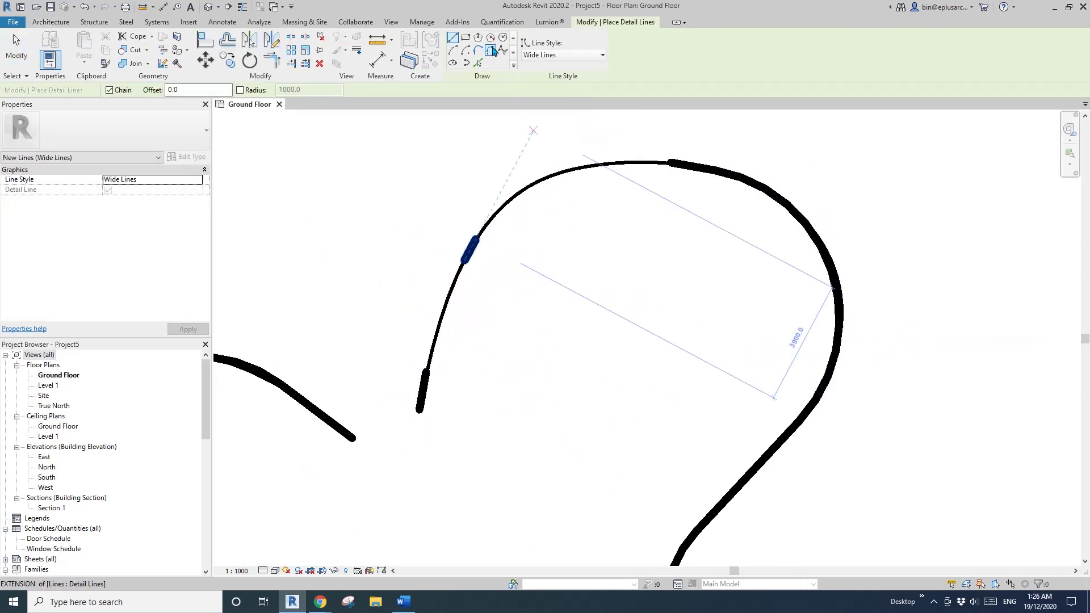
click(490, 49)
scroll(673, 163, up, 1)
scroll(687, 167, up, 1)
click(520, 199)
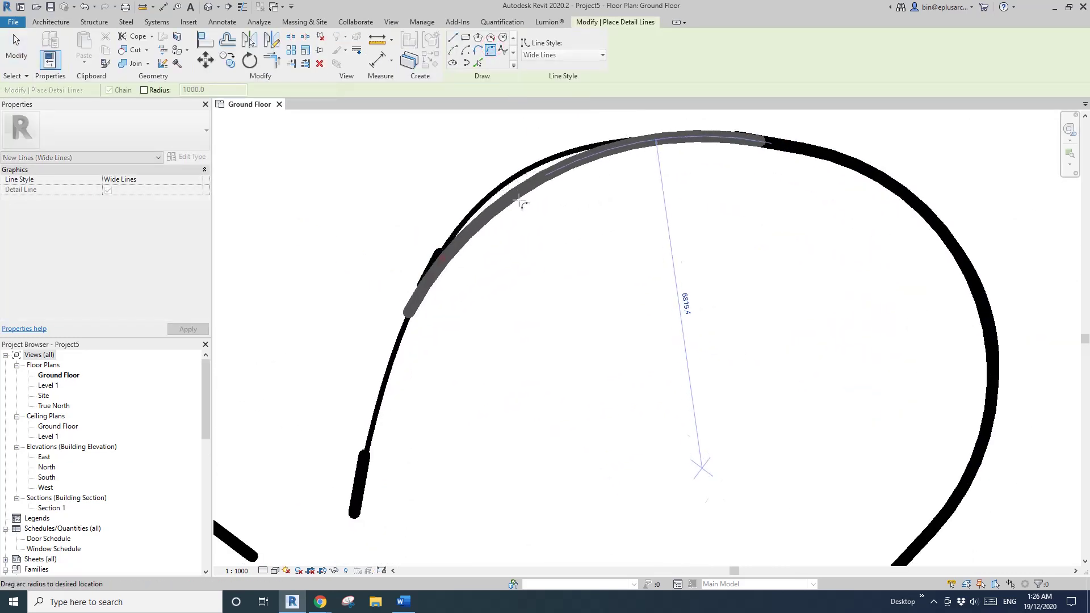
click(549, 159)
Connect the short flank line to the right lobe's free-end line with a fillet arc of about 11300 radius, and finish drawing
scroll(540, 190, down, 1)
middle_drag(532, 247, 630, 199)
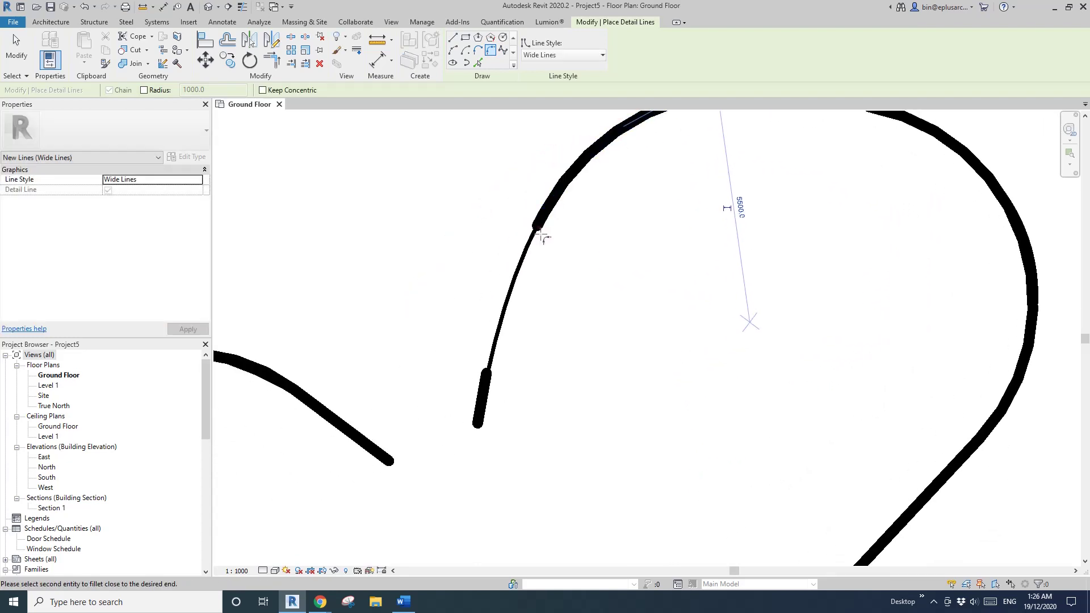
click(487, 381)
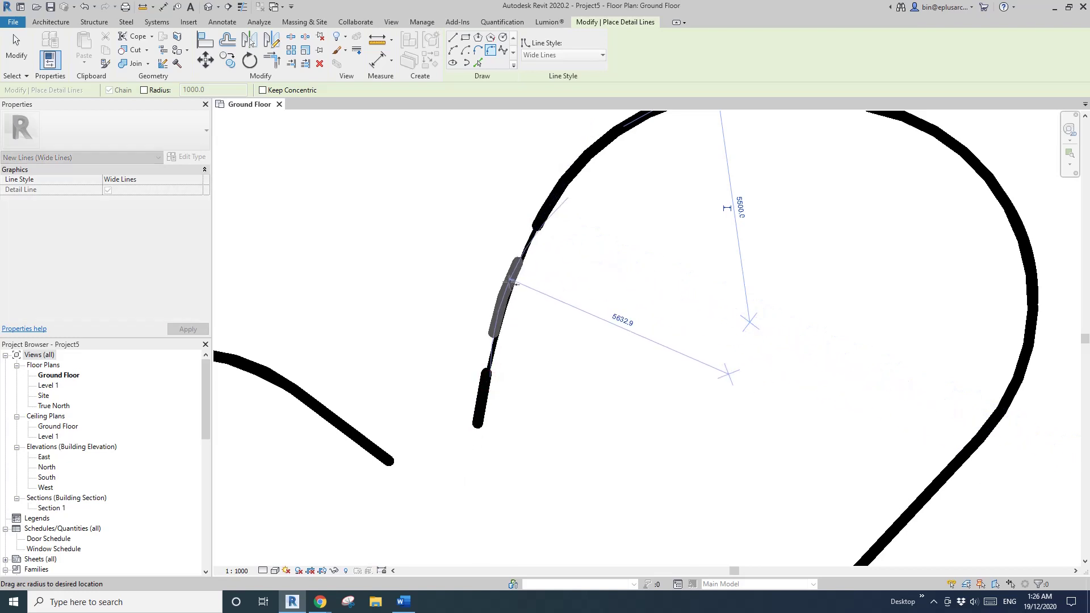
click(514, 284)
scroll(571, 279, down, 3)
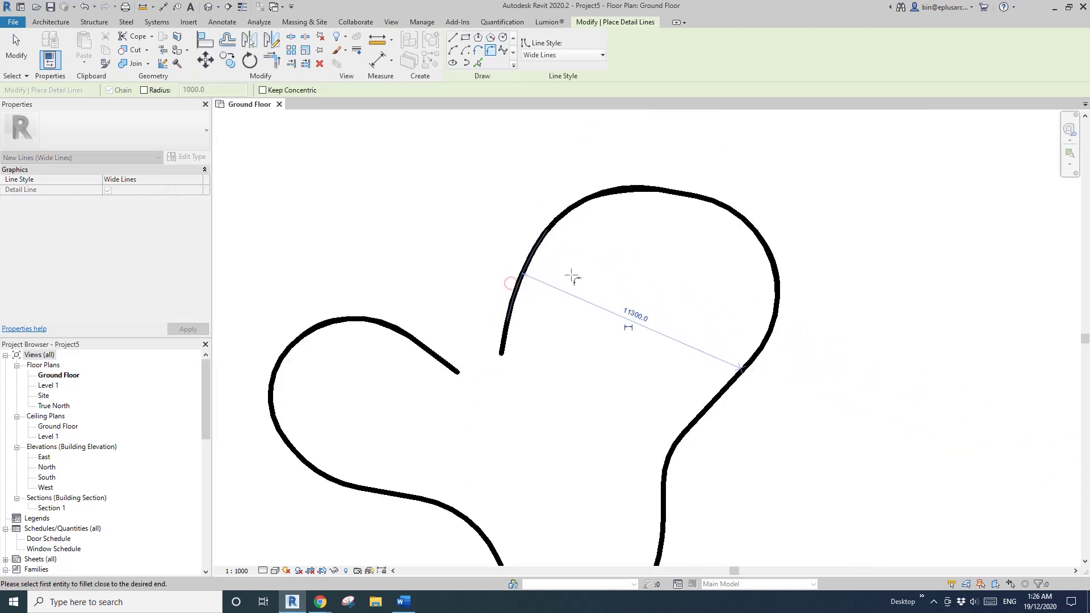
key(Escape)
key(Escape)
Compare the right lobe's top arc and the whole Wide Lines outline with the underlying Thin Lines spline
click(613, 206)
scroll(636, 208, up, 3)
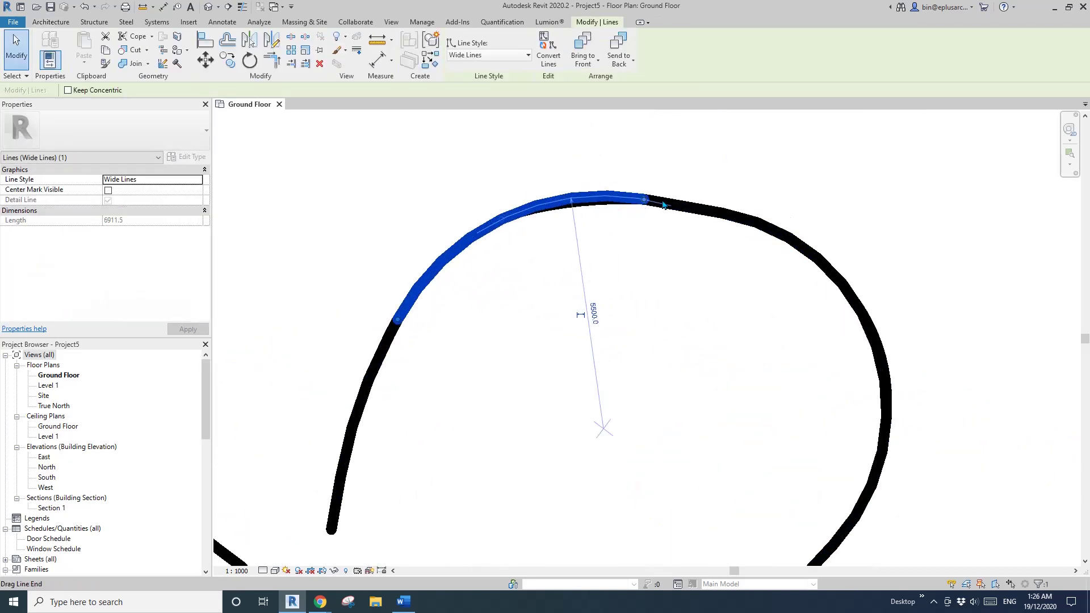
scroll(657, 208, up, 2)
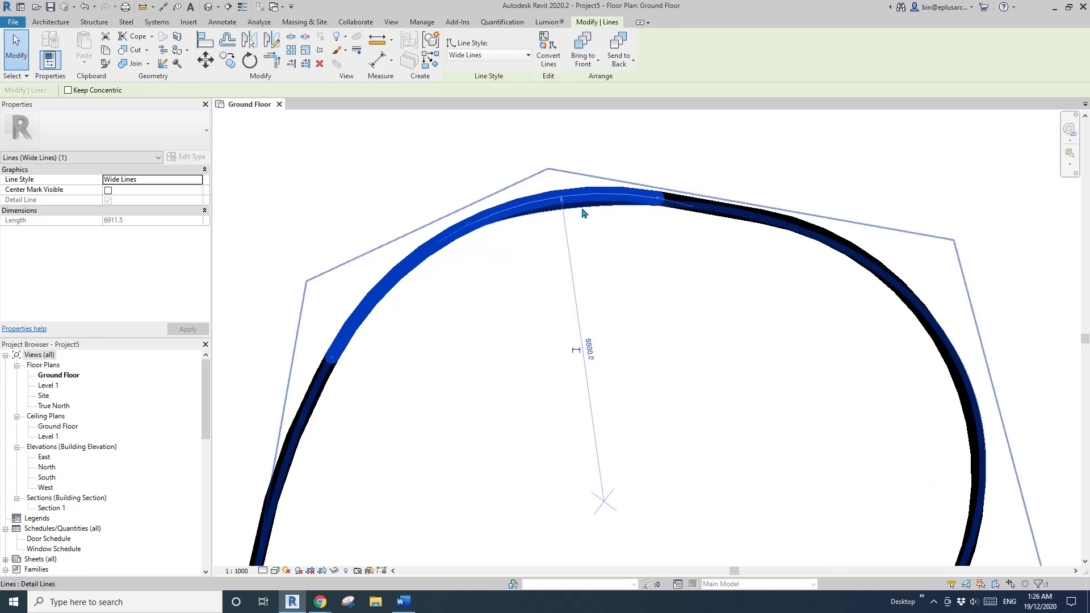
key(Escape)
click(581, 213)
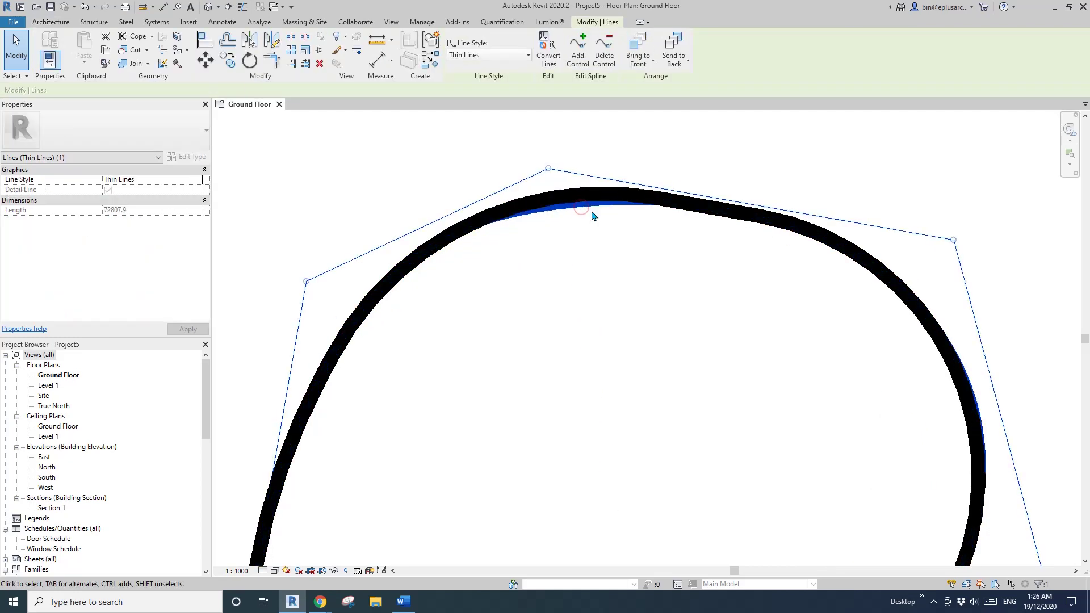
scroll(565, 267, down, 2)
key(Escape)
scroll(625, 240, down, 3)
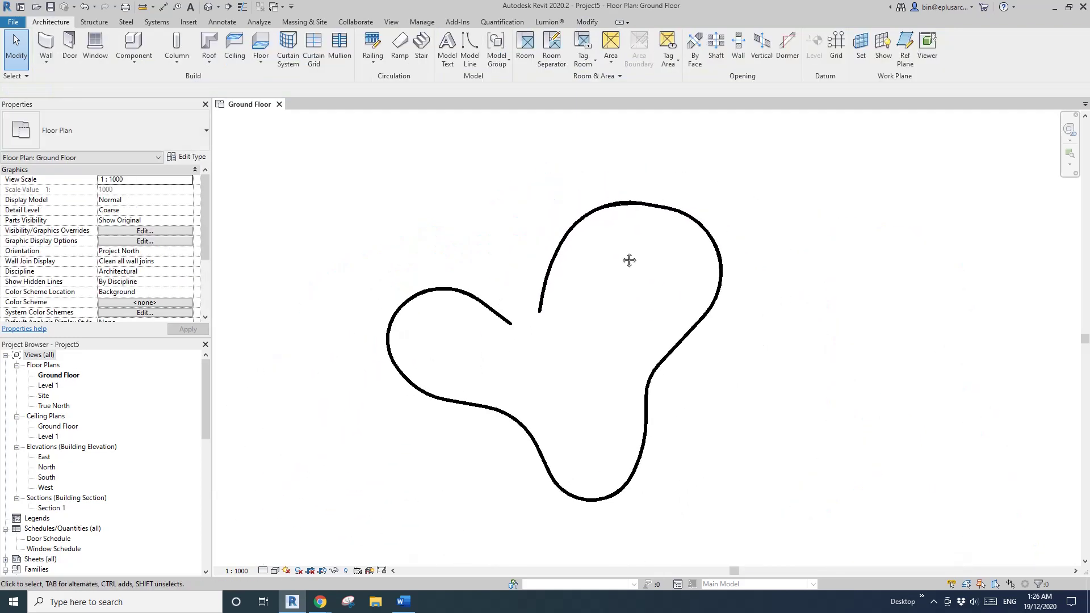
scroll(625, 227, up, 2)
click(627, 200)
scroll(628, 201, down, 1)
middle_drag(593, 314, 590, 267)
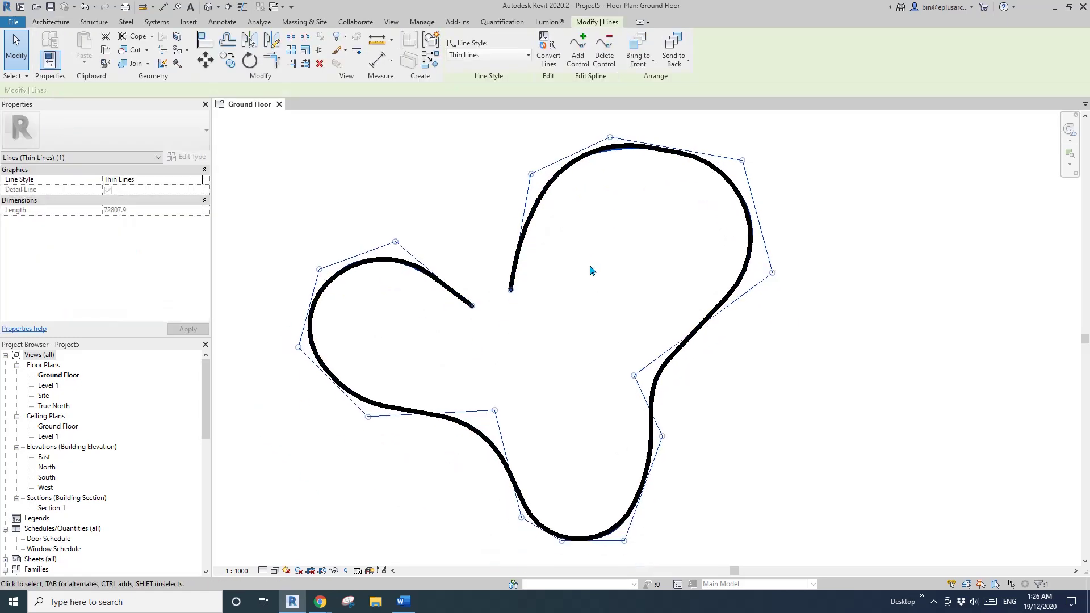
key(Escape)
Select the whole chain of Wide Lines segments at once to check that the segments connect
middle_drag(642, 299, 651, 283)
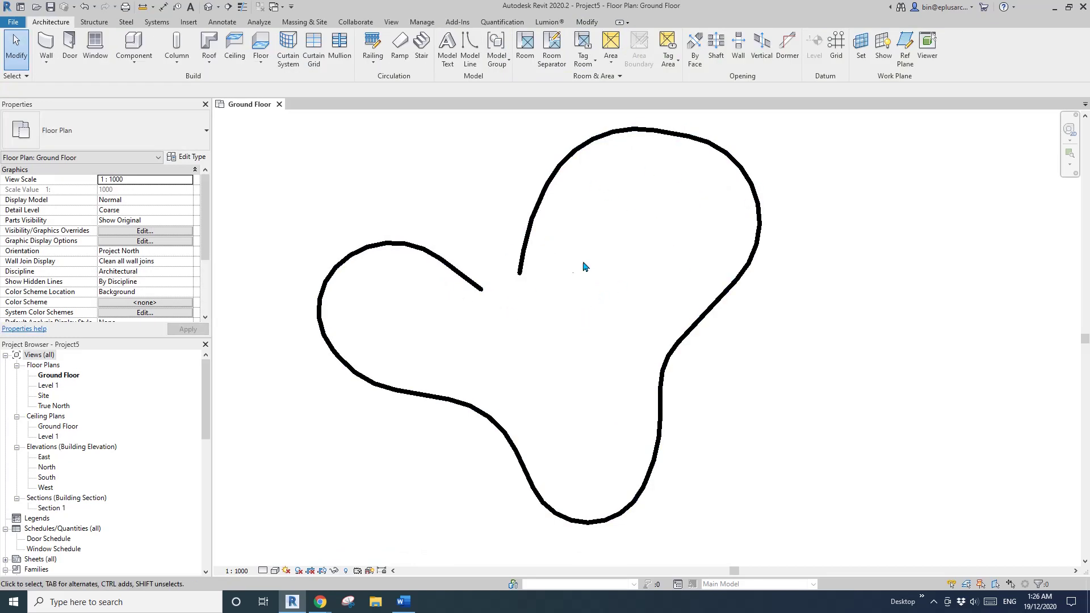
key(Tab)
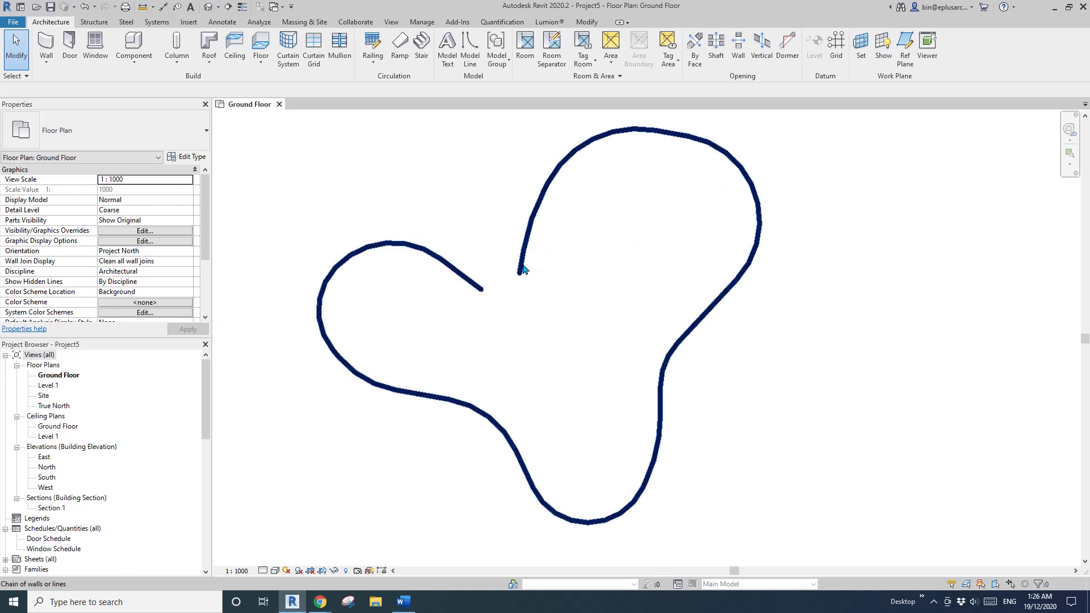
click(523, 270)
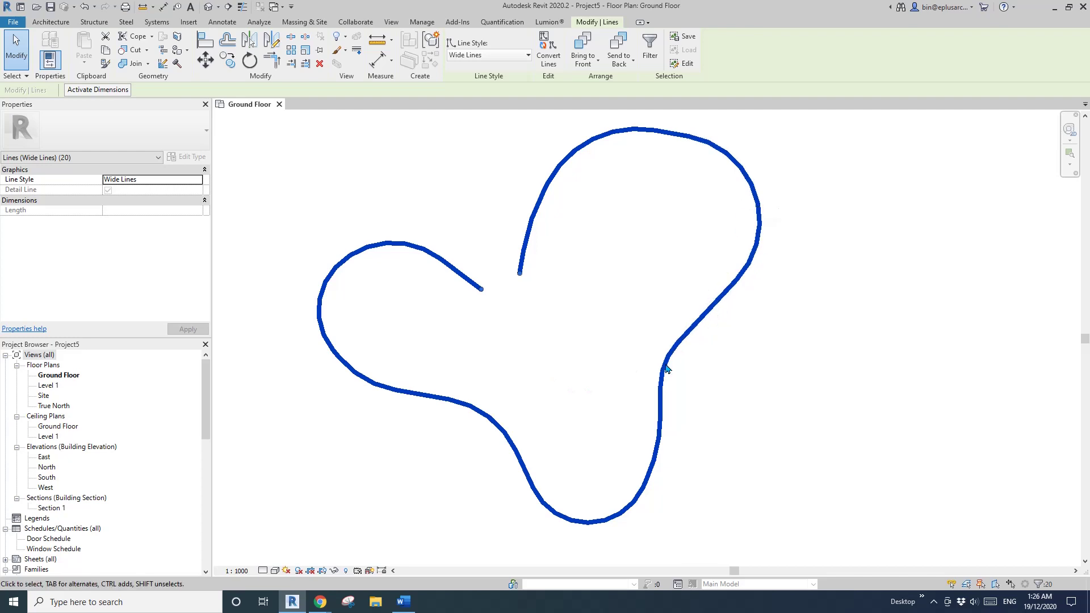
click(567, 265)
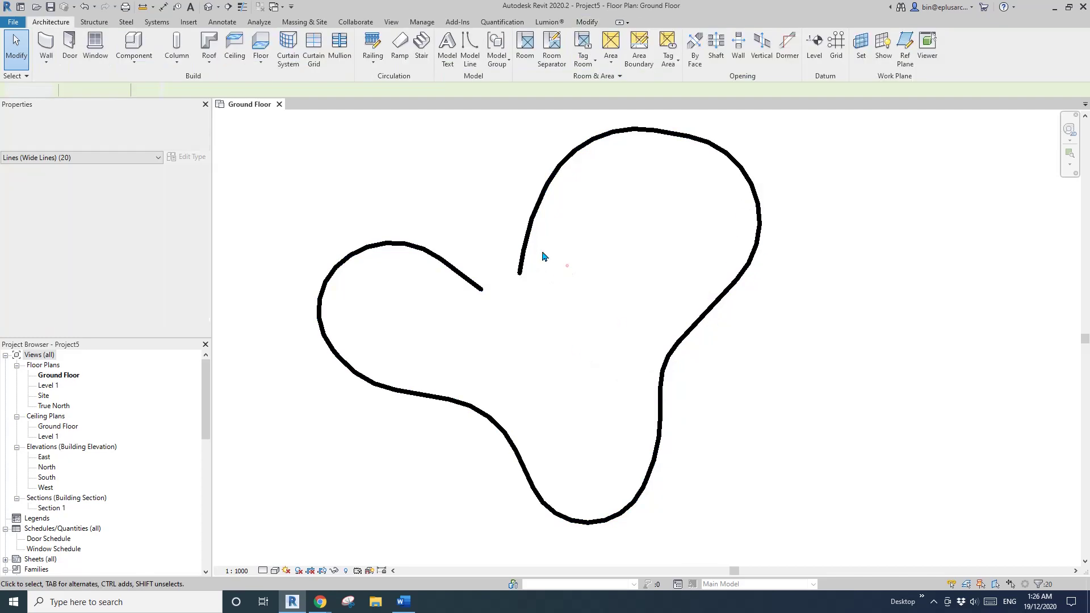
click(527, 243)
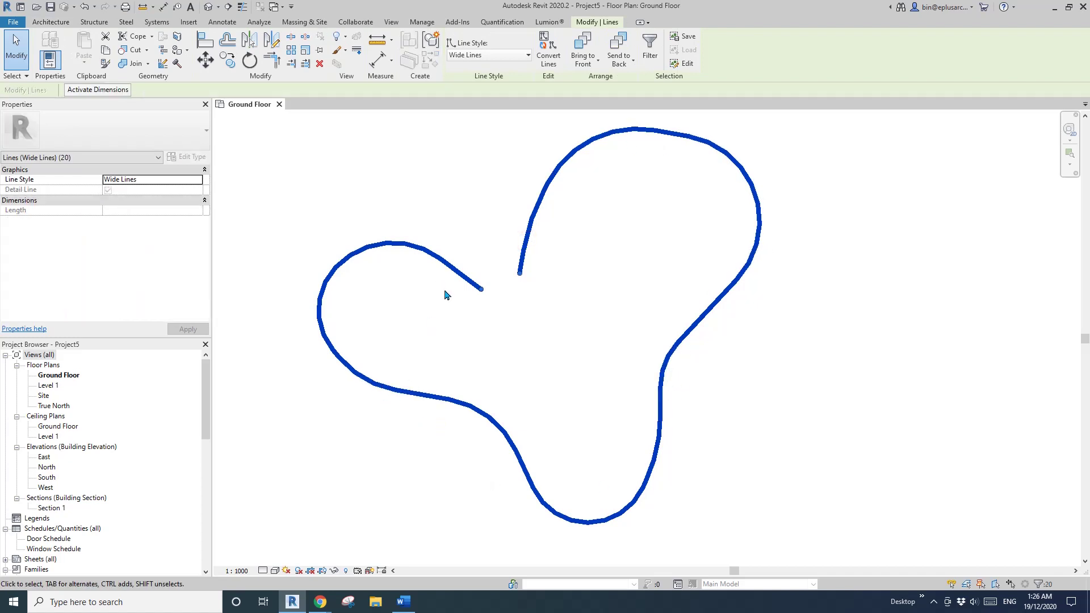
middle_drag(445, 379, 467, 394)
click(558, 352)
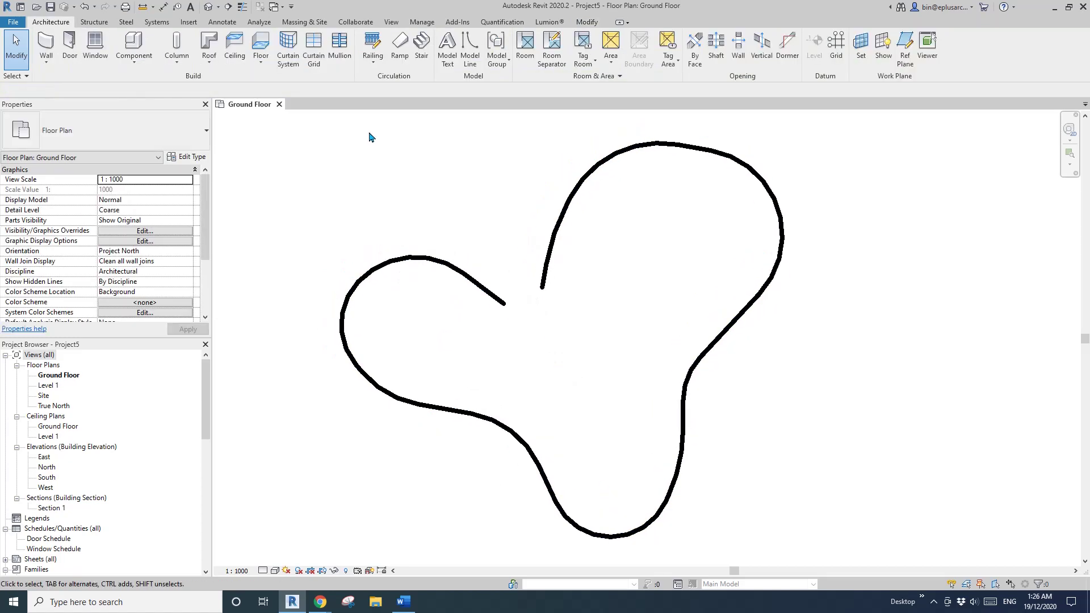
click(212, 7)
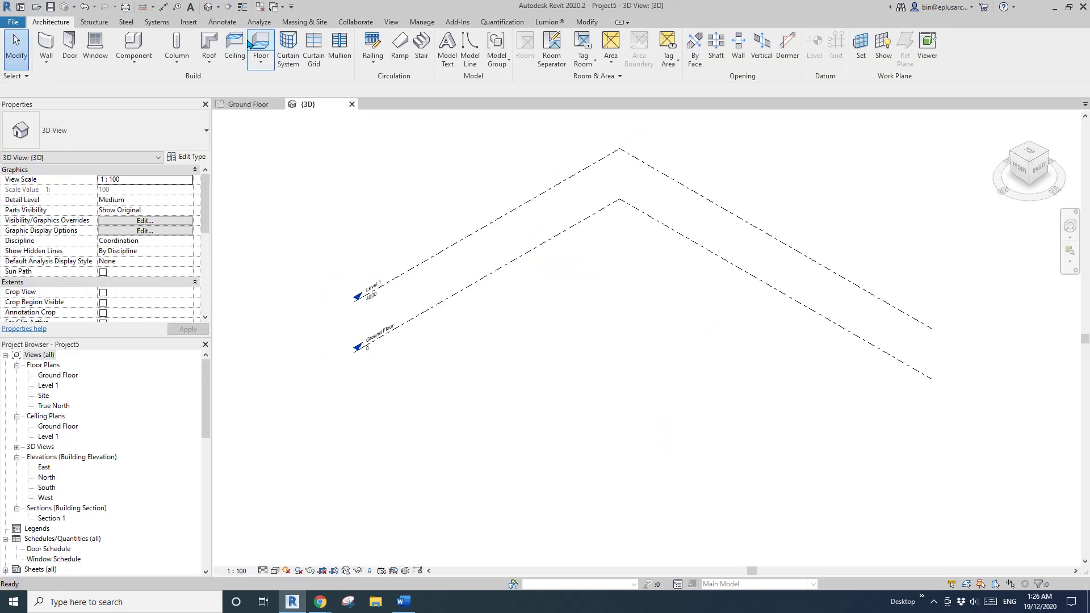
double_click(59, 377)
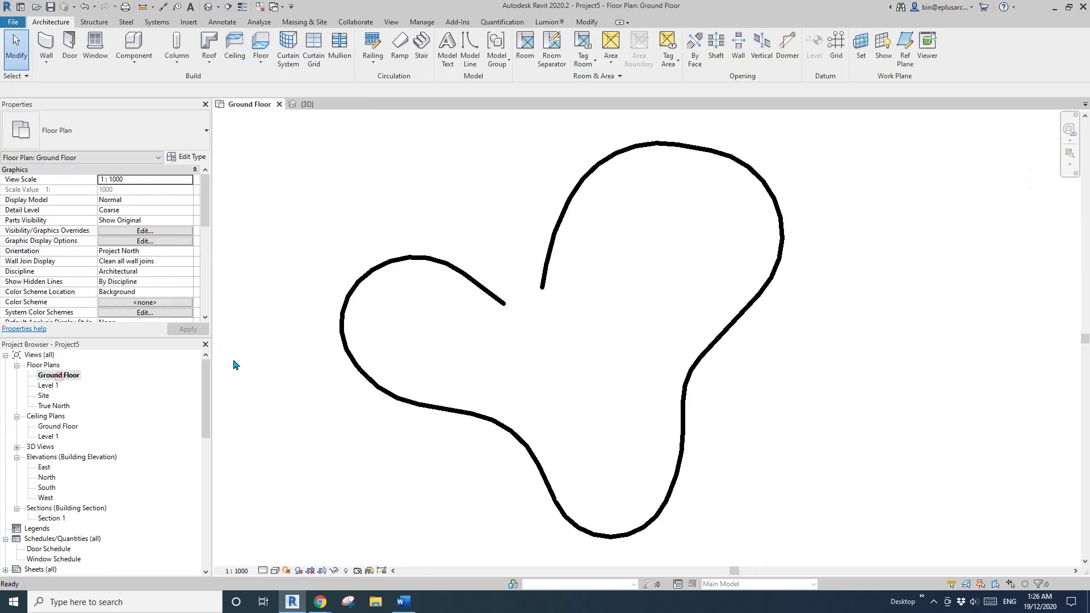
key(w)
key(a)
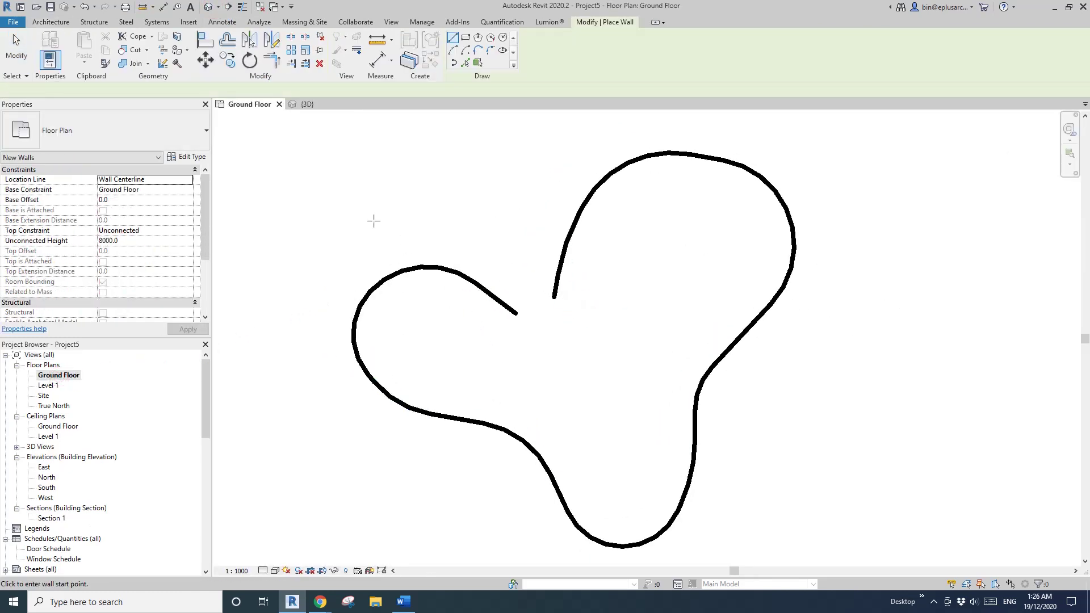
scroll(546, 309, up, 2)
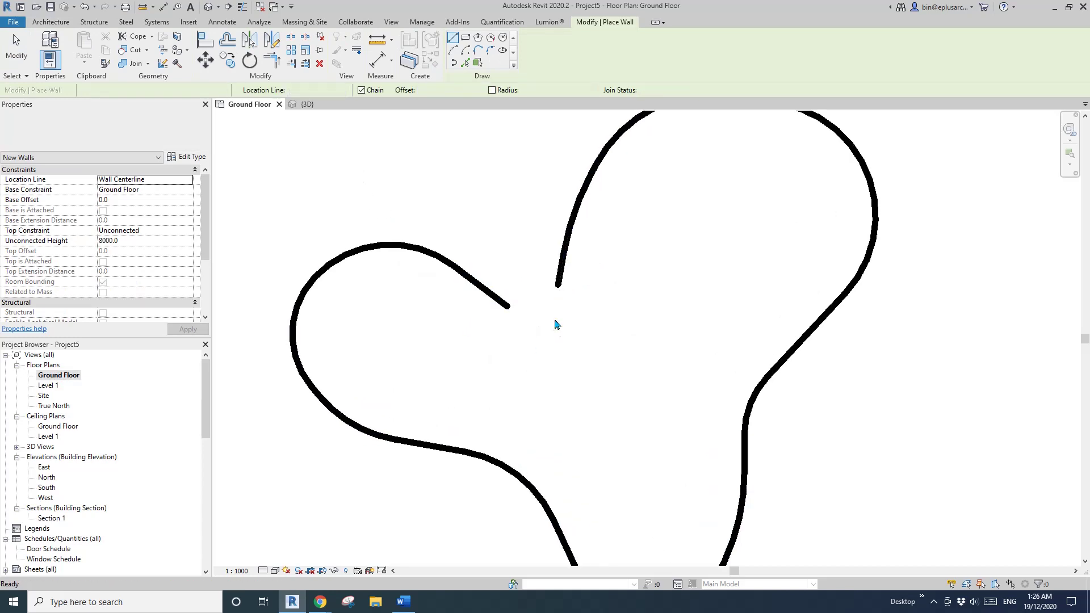
key(Escape)
Close the outline's gap with a Wide Lines fillet arc of about 1500 radius between the two lobes' free-end lines
middle_drag(474, 308, 484, 315)
click(484, 318)
scroll(516, 292, down, 1)
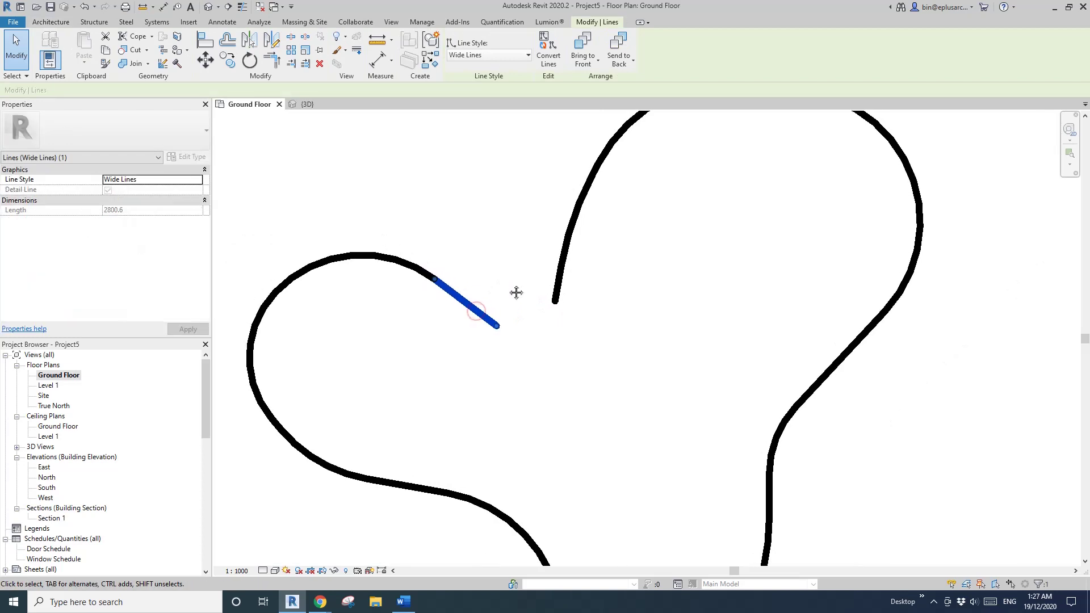
scroll(515, 301, down, 2)
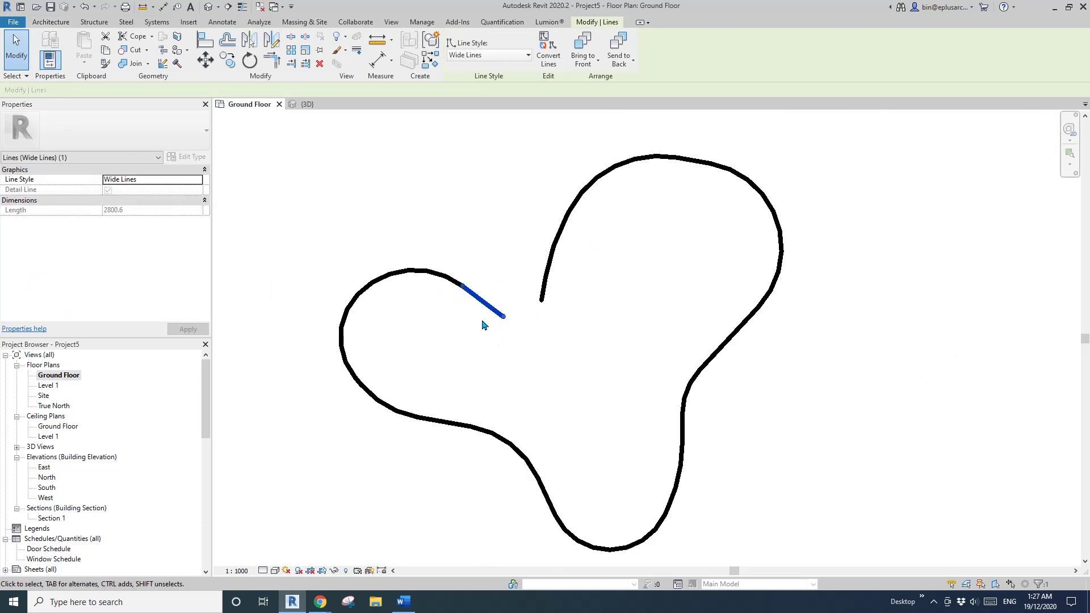
scroll(508, 291, up, 1)
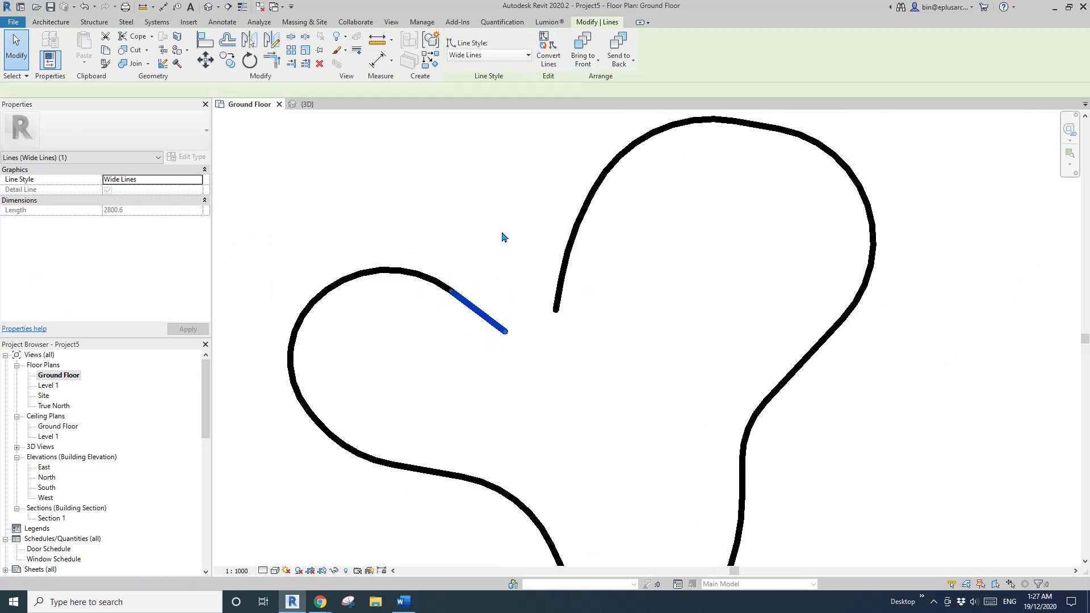
key(l)
click(490, 50)
scroll(504, 330, up, 2)
click(505, 332)
click(576, 307)
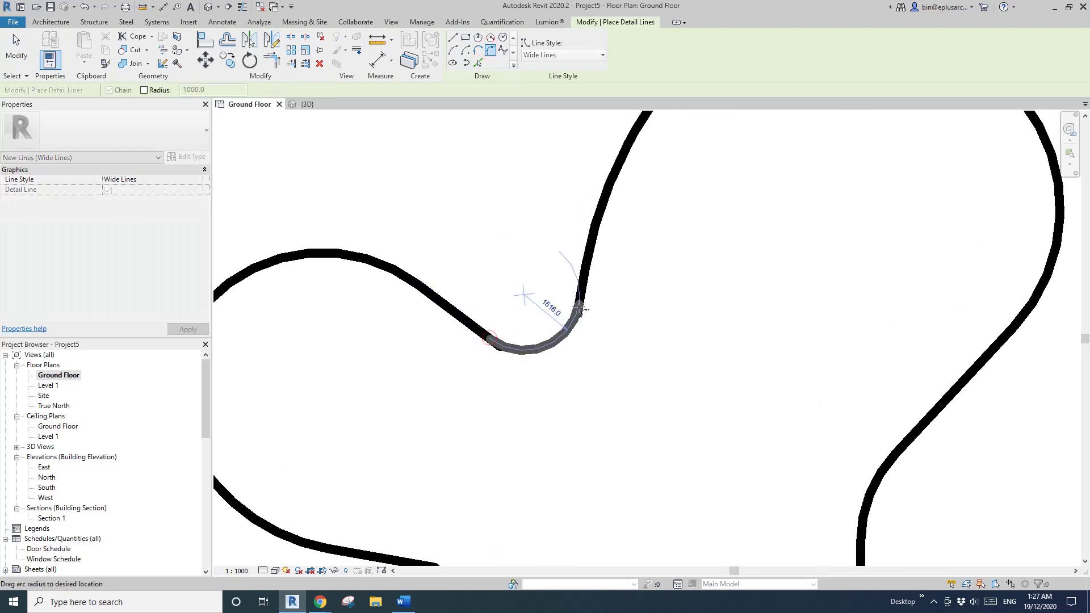
click(552, 339)
key(Escape)
key(Escape)
scroll(580, 302, down, 5)
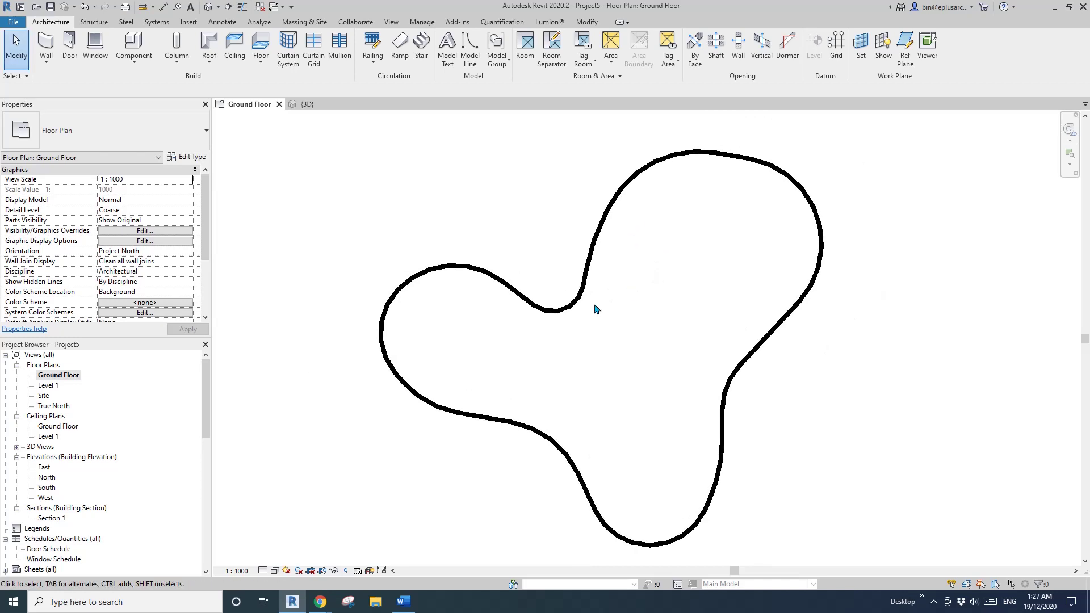
Place 8000 high Double brick - 270 walls on the whole closed outline by picking the chain of detail lines
middle_drag(596, 309, 630, 274)
key(w)
key(a)
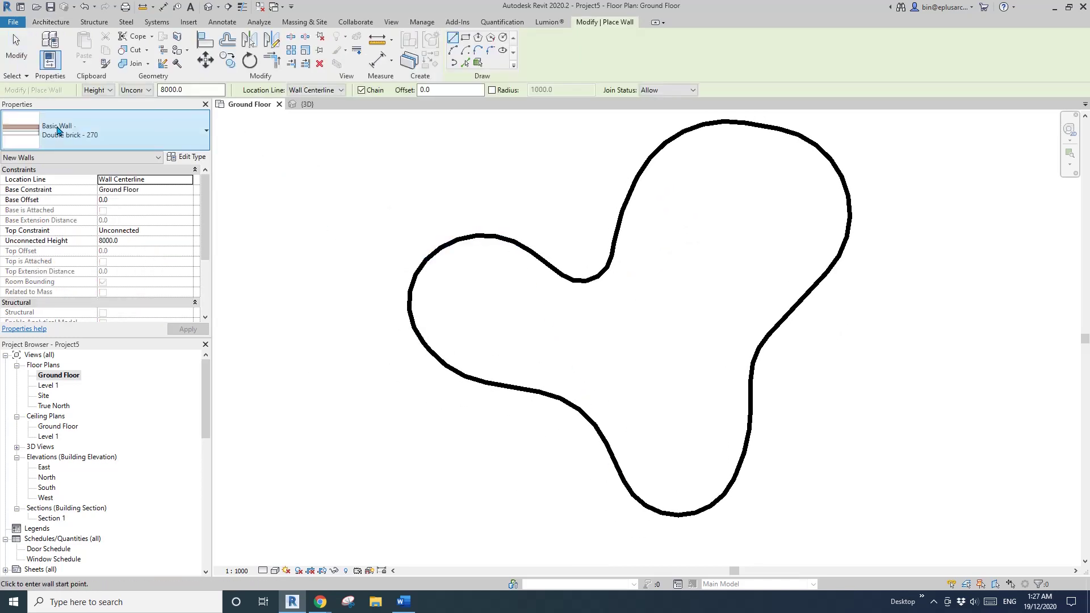
click(467, 63)
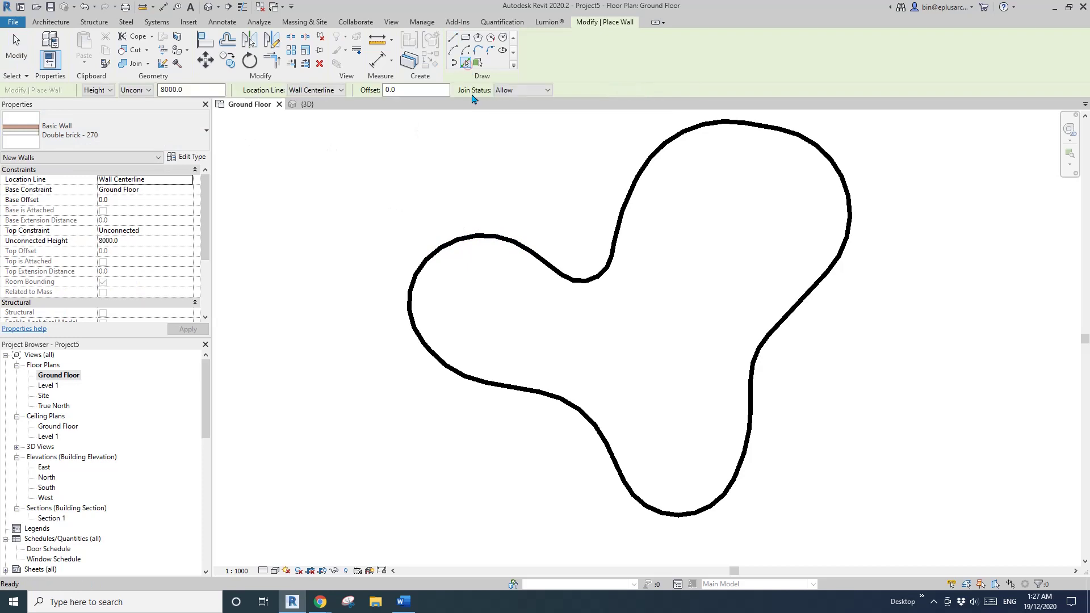
key(Tab)
click(544, 265)
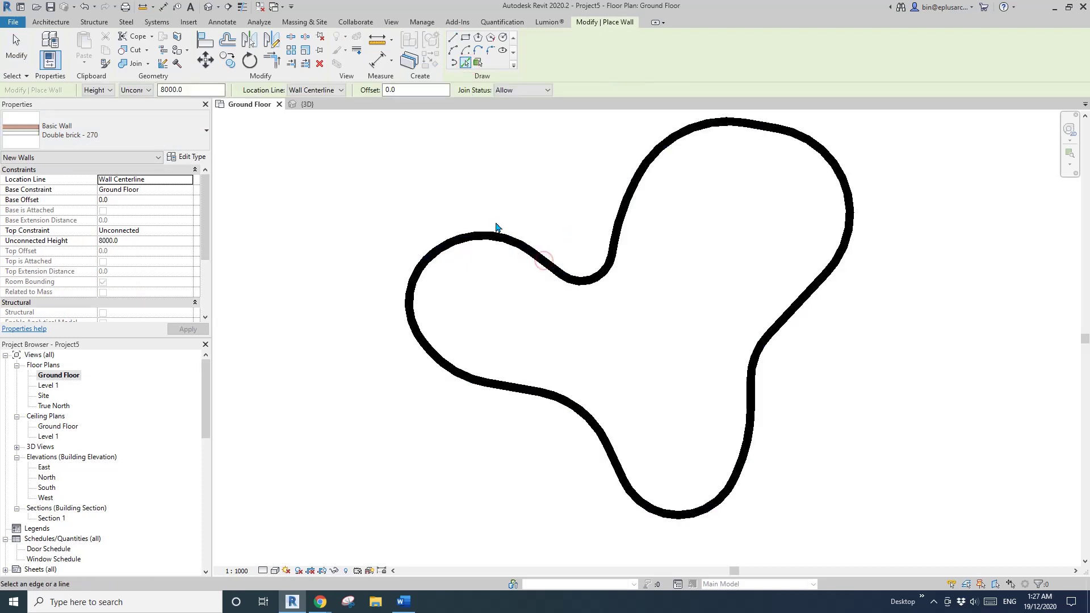
key(Escape)
Examine the curved wall loop and its individual segments in the 3D view
click(209, 6)
scroll(577, 227, down, 1)
shift+middle_drag(606, 273, 638, 341)
click(774, 241)
key(Escape)
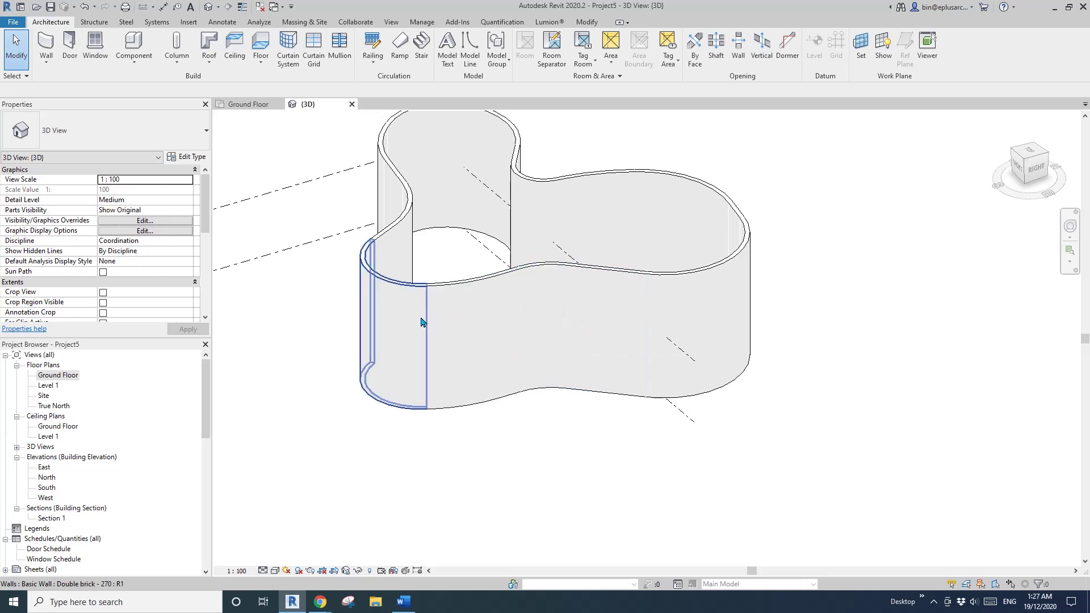
click(461, 316)
shift+middle_drag(461, 316, 553, 398)
key(Escape)
Try to move the short straight wall segment between the front and right lobes freehand, and cancel the move
click(592, 391)
click(553, 398)
scroll(553, 397, up, 3)
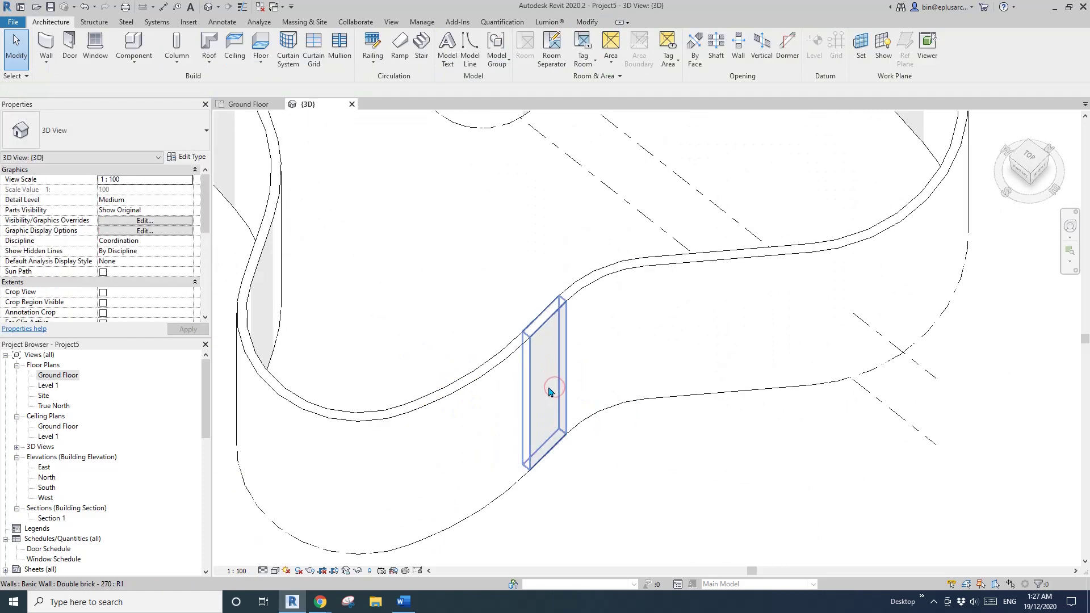
drag(550, 385, 544, 386)
click(1055, 574)
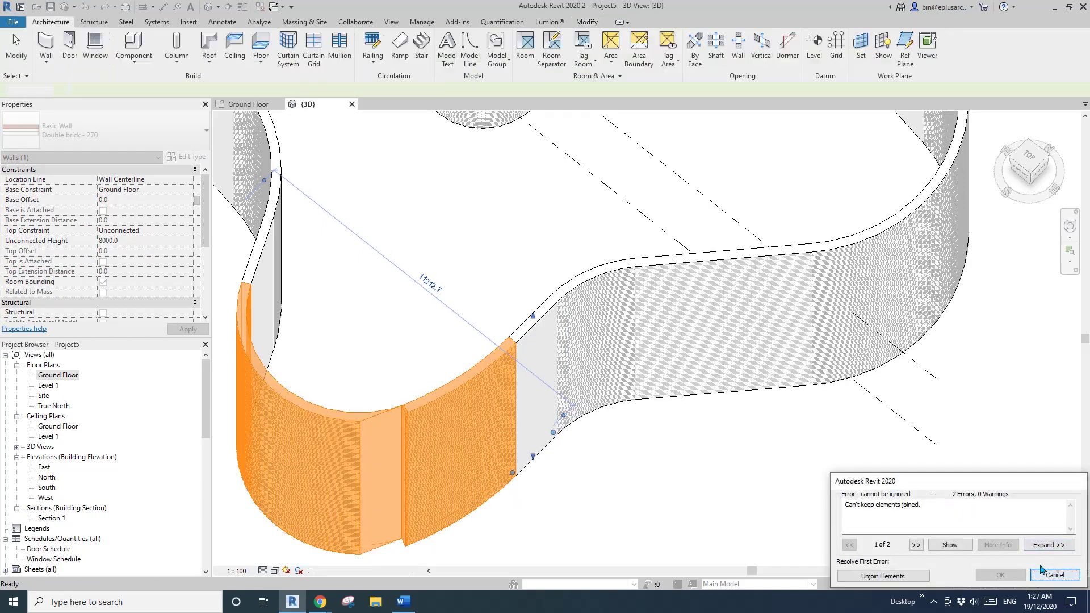
Nudge the short straight wall segment between the front and right lobes towards the outside of the loop
click(538, 369)
key(Right)
key(Right)
key(Right)
key(Right)
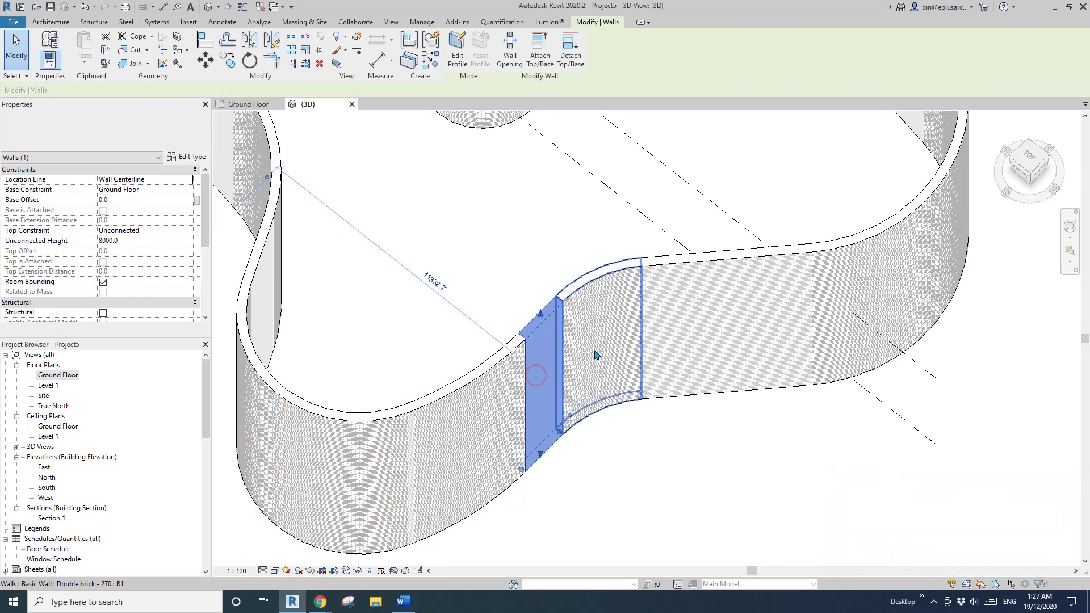
key(Right)
key(Right)
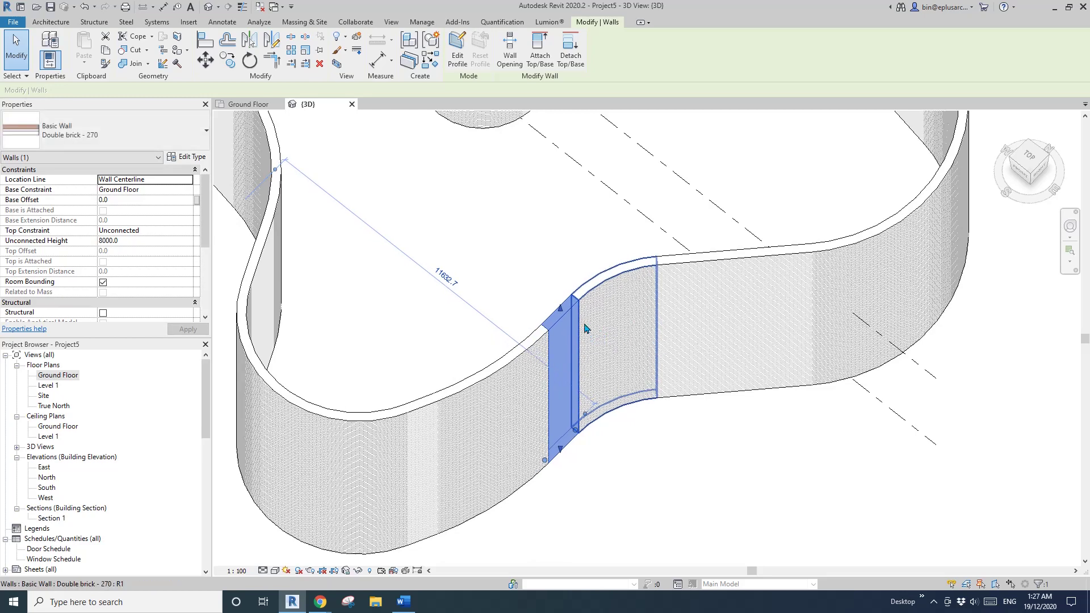
key(Right)
key(Right)
key(Right)
key(Right)
key(Right)
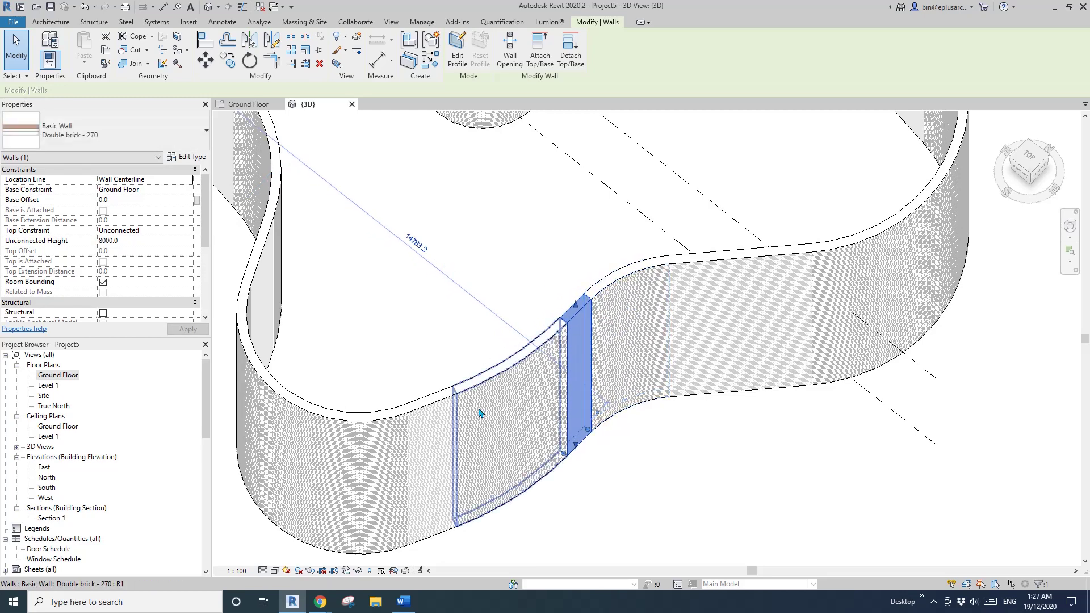
middle_drag(476, 457, 575, 439)
key(Escape)
scroll(473, 432, down, 2)
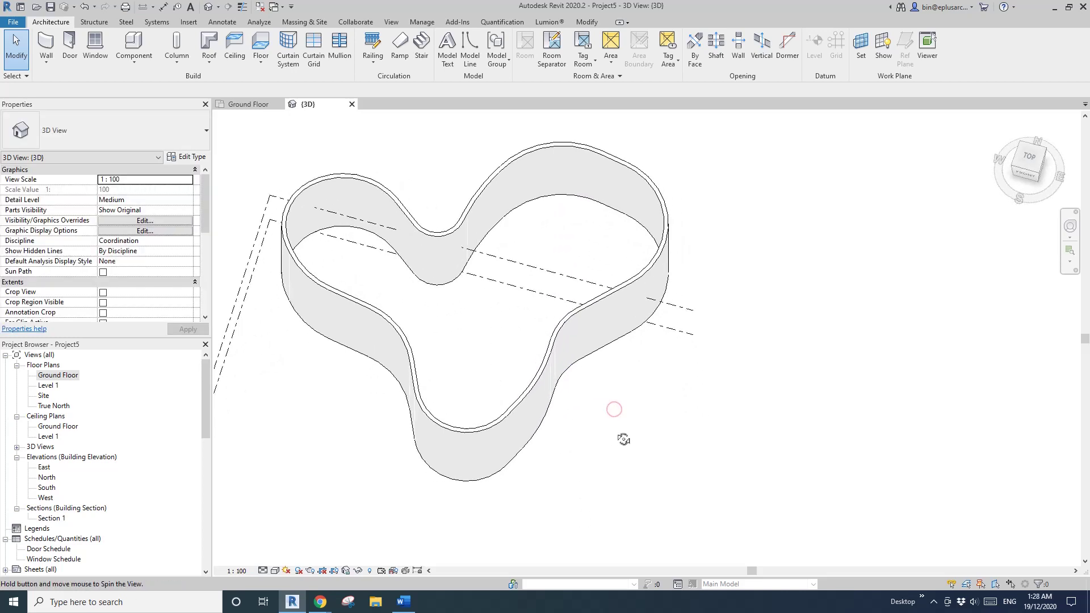
Compare the moved wall segment with the original Wide Lines detail lines in the Ground Floor plan
double_click(59, 375)
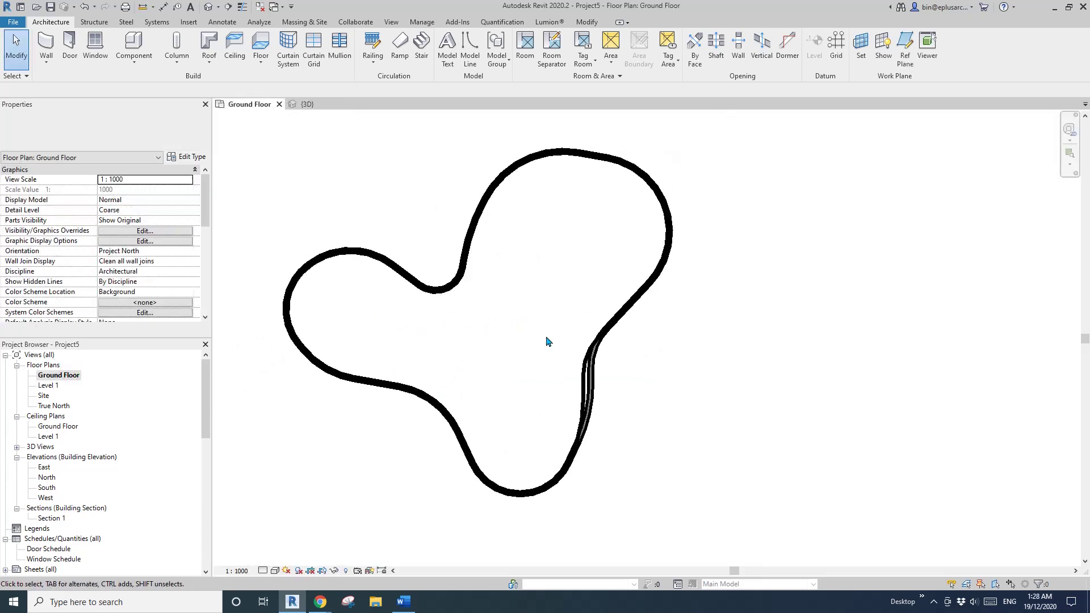
scroll(594, 374, up, 5)
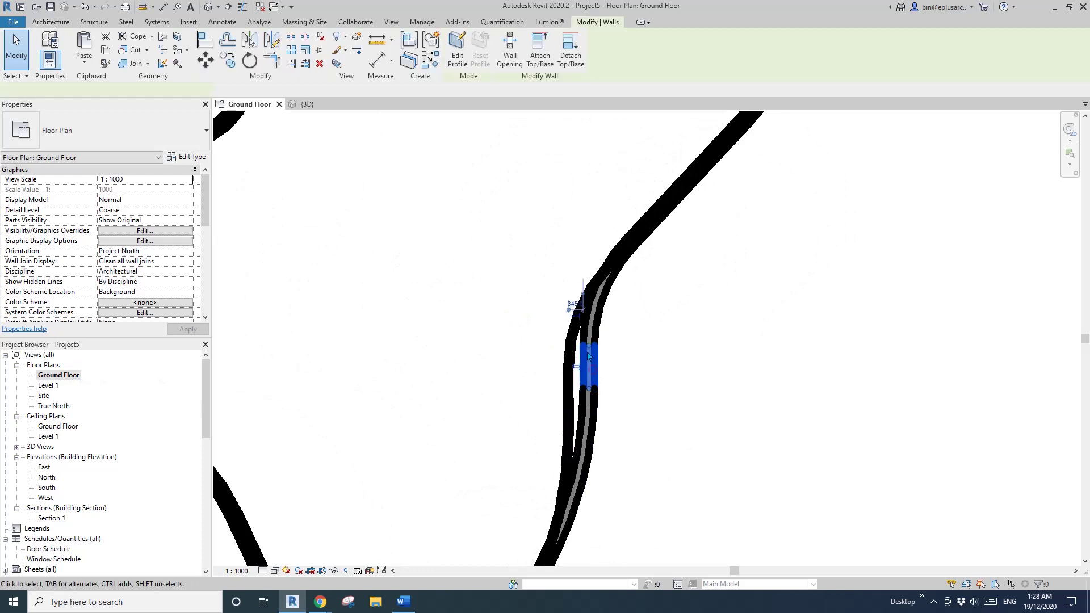
scroll(575, 307, down, 5)
middle_drag(636, 402, 632, 418)
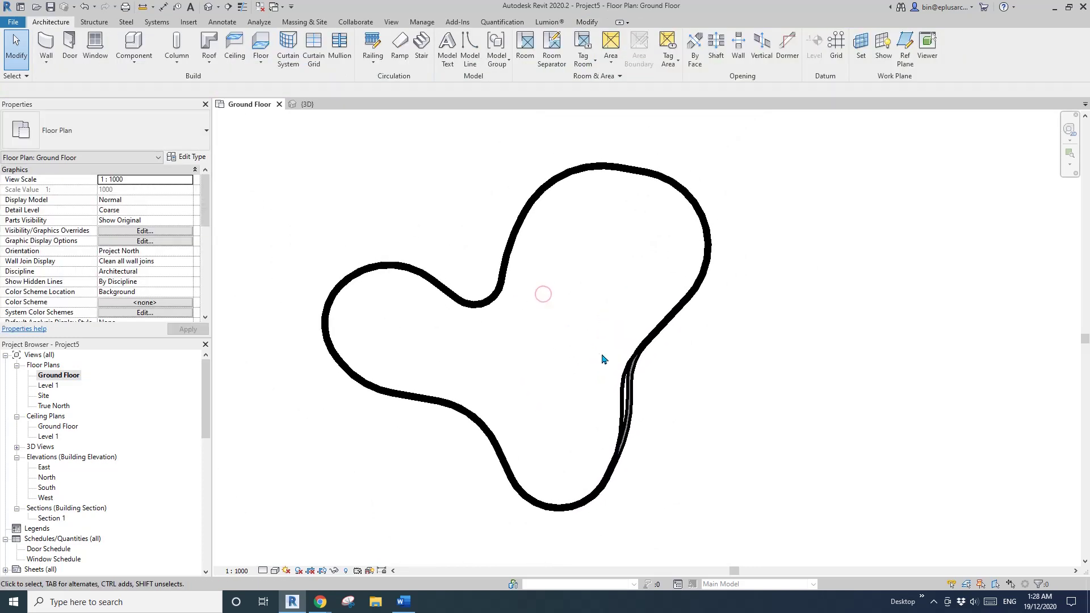
click(629, 366)
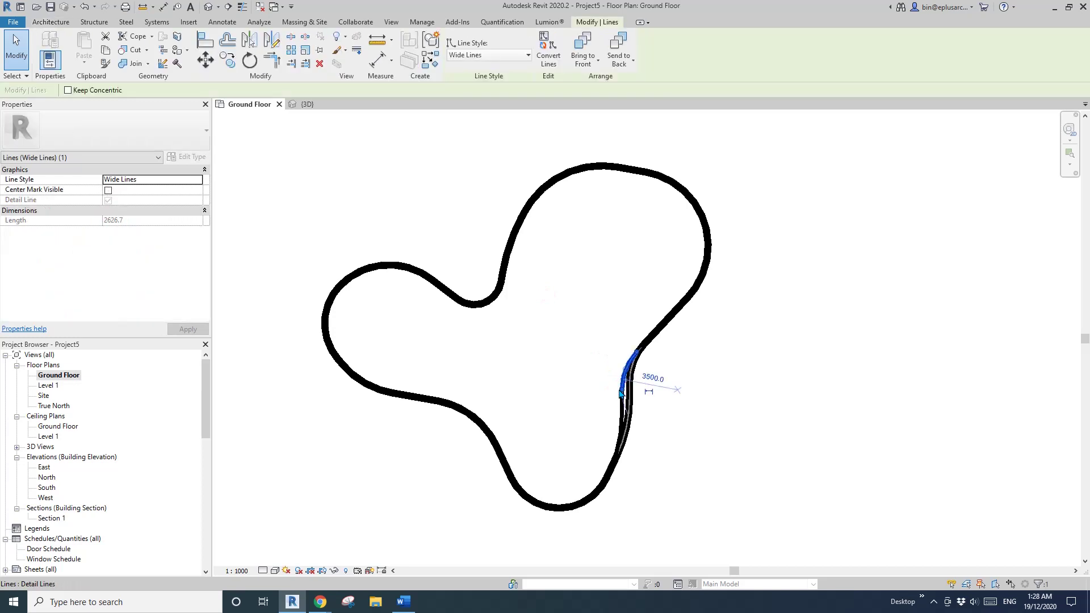
key(Tab)
key(Escape)
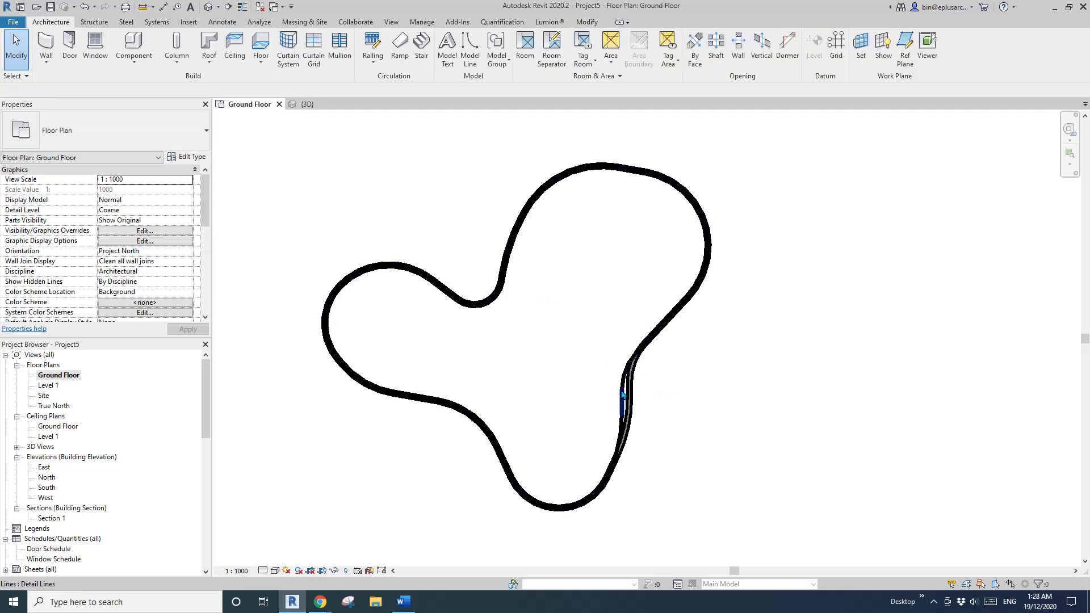
middle_drag(617, 371, 524, 372)
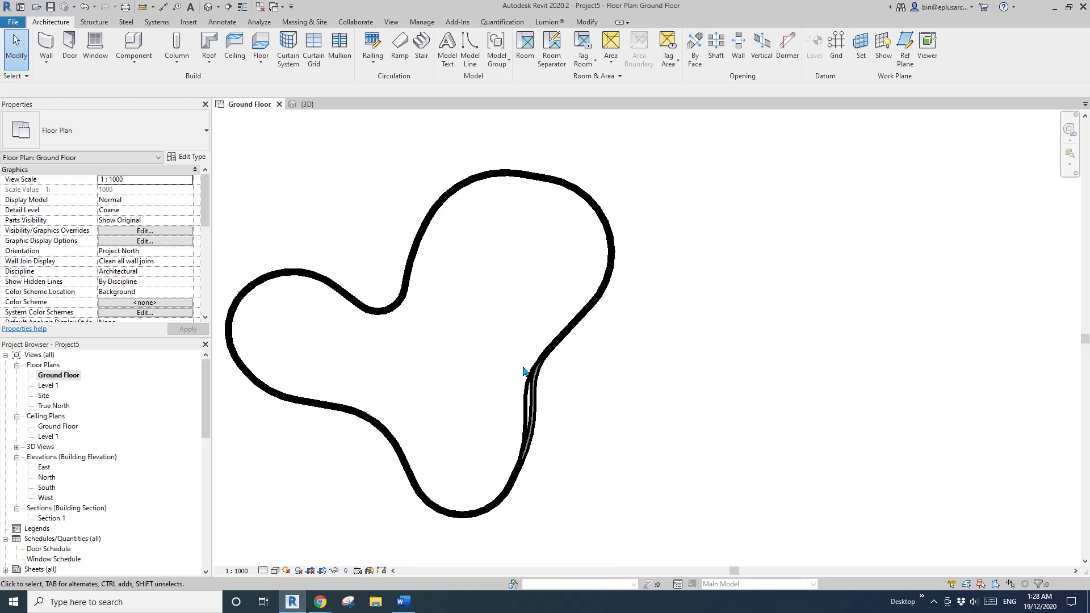
middle_drag(513, 381, 535, 382)
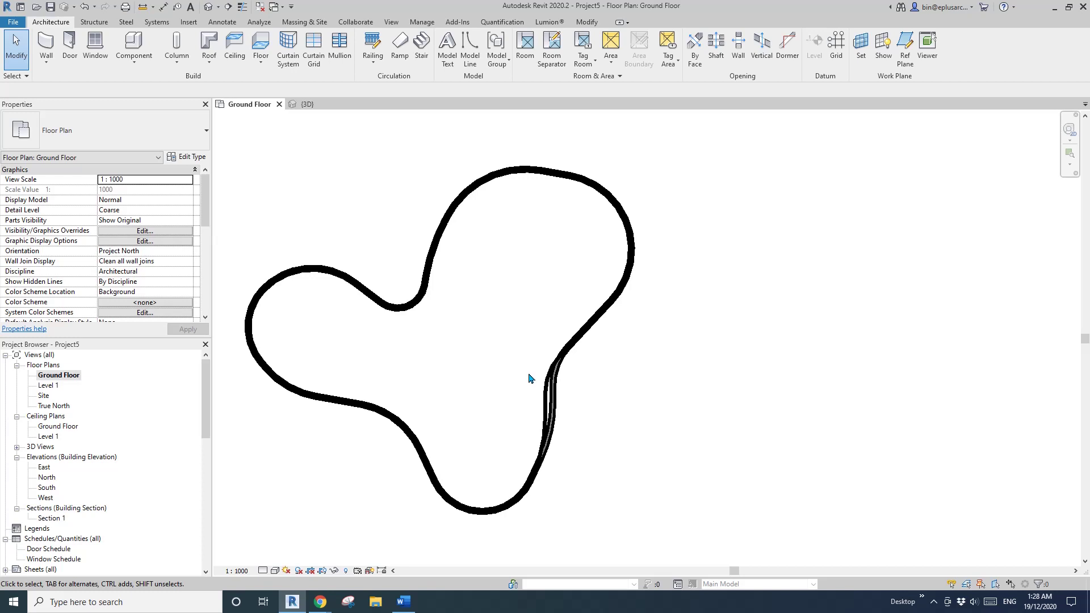
middle_drag(526, 385, 597, 376)
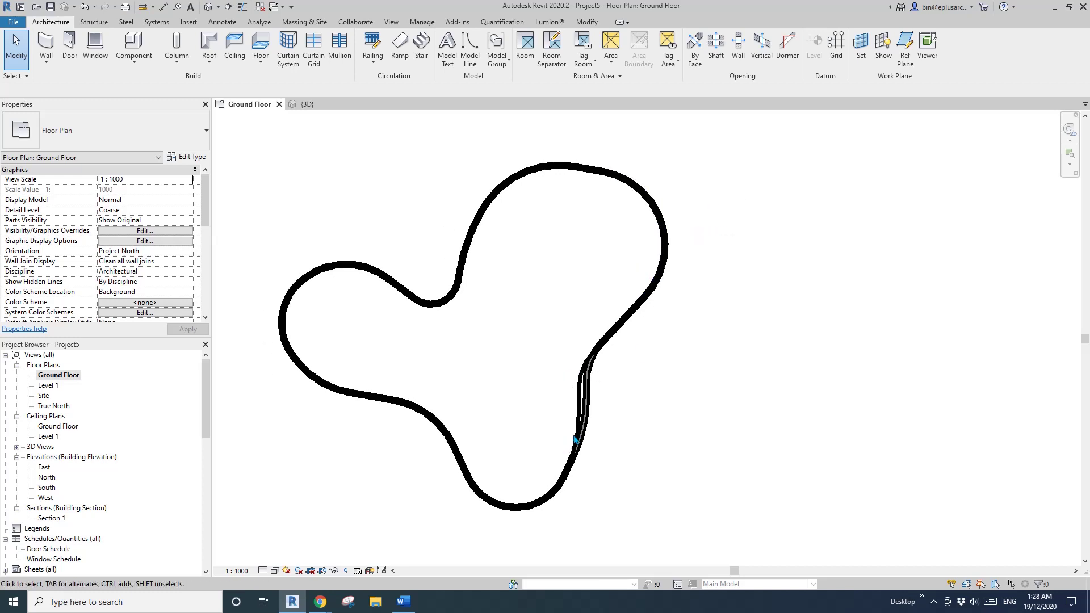
middle_drag(537, 425, 576, 405)
scroll(545, 421, up, 1)
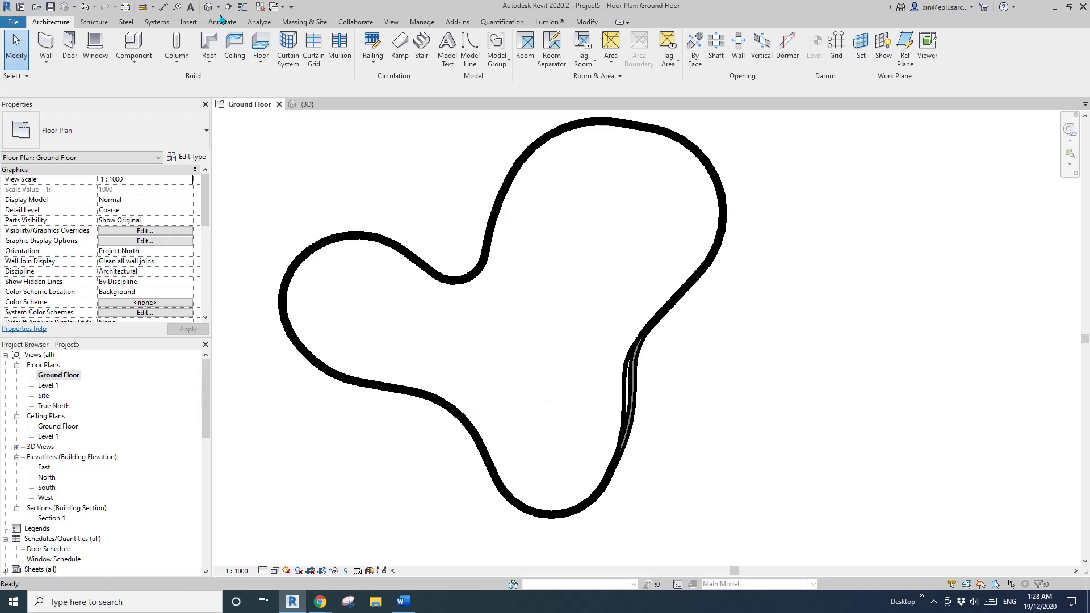
Review the reshaped wall loop and a curved segment next to the moved wall in the 3D view
click(307, 104)
shift+middle_drag(536, 270, 560, 283)
scroll(571, 368, up, 3)
click(602, 402)
scroll(628, 400, down, 2)
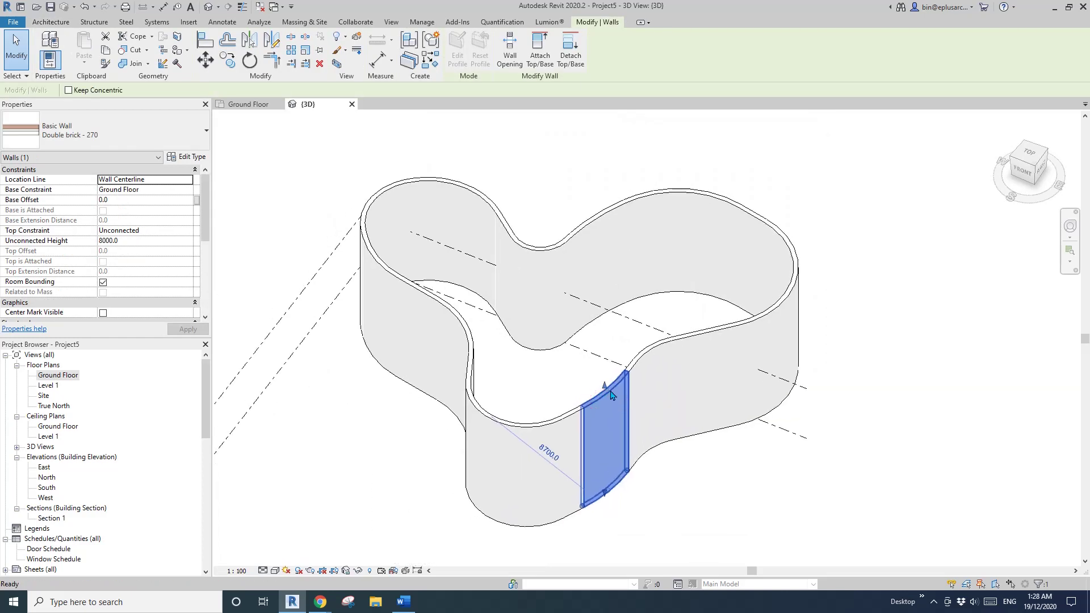
key(Escape)
shift+middle_drag(619, 391, 667, 378)
middle_drag(878, 343, 914, 350)
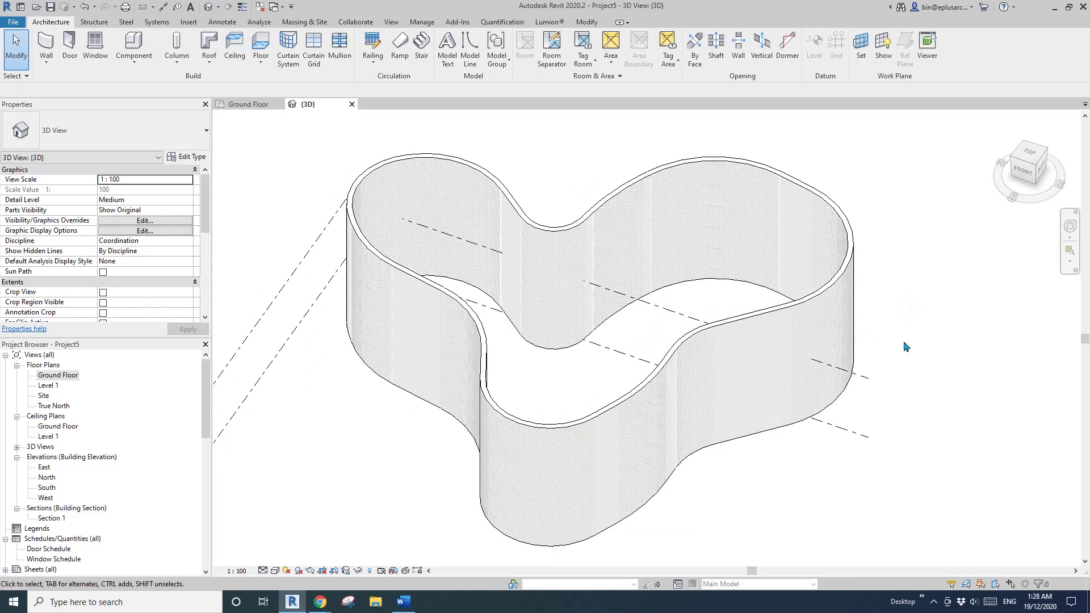